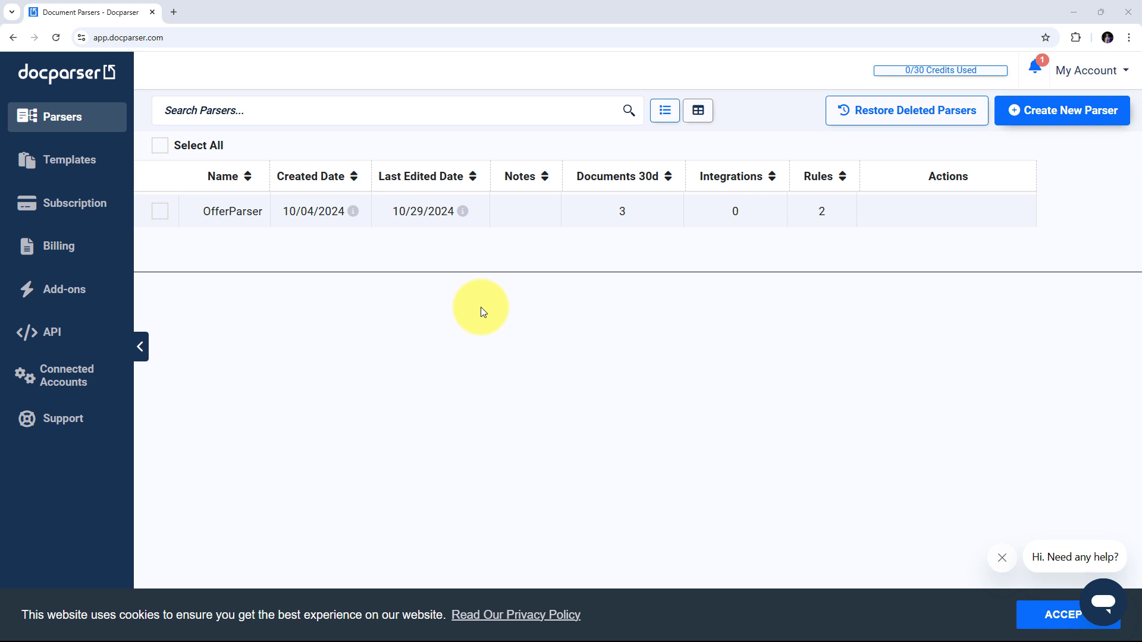
Open pabbly.com/connect in a new browser tab and go to the account sign-in.
left_click(171, 12)
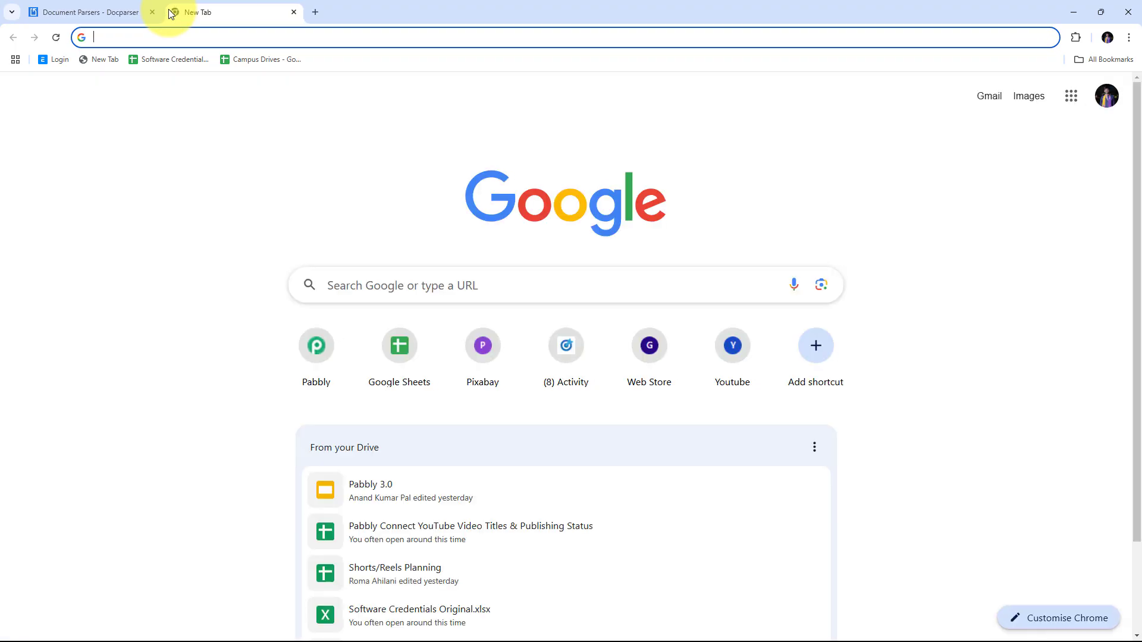
type("pabbly.")
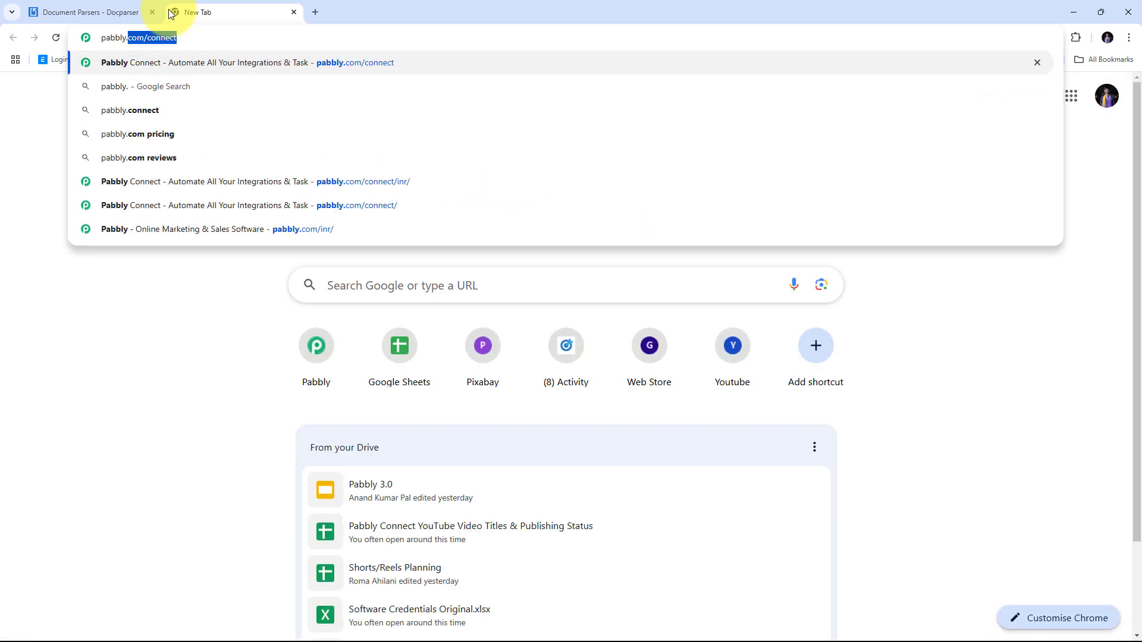
type("com/conne")
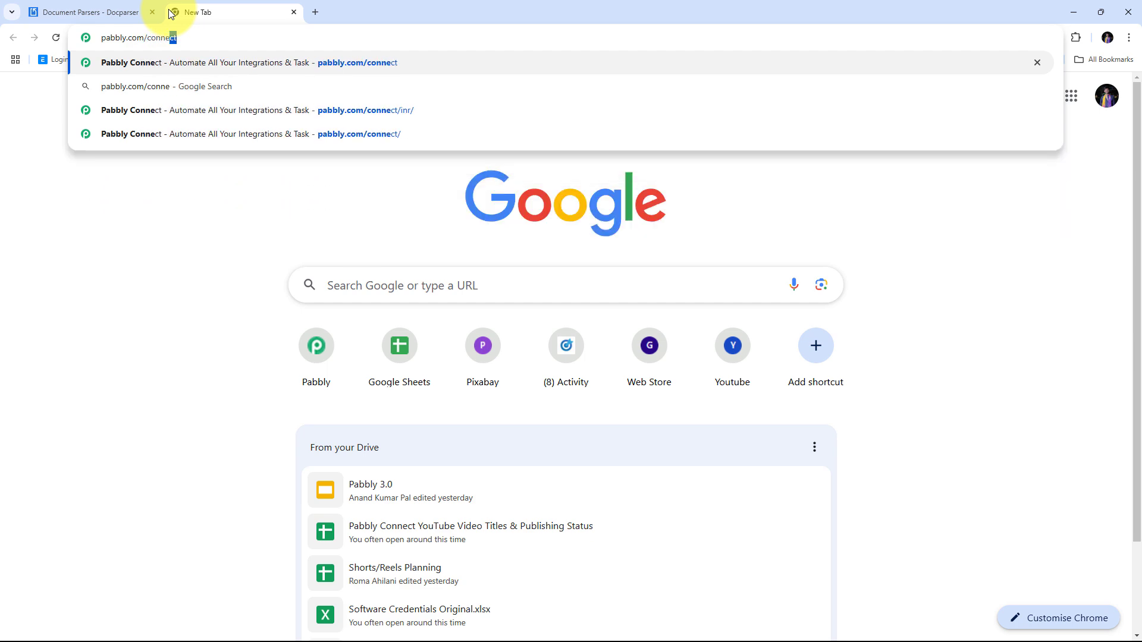
key("Return")
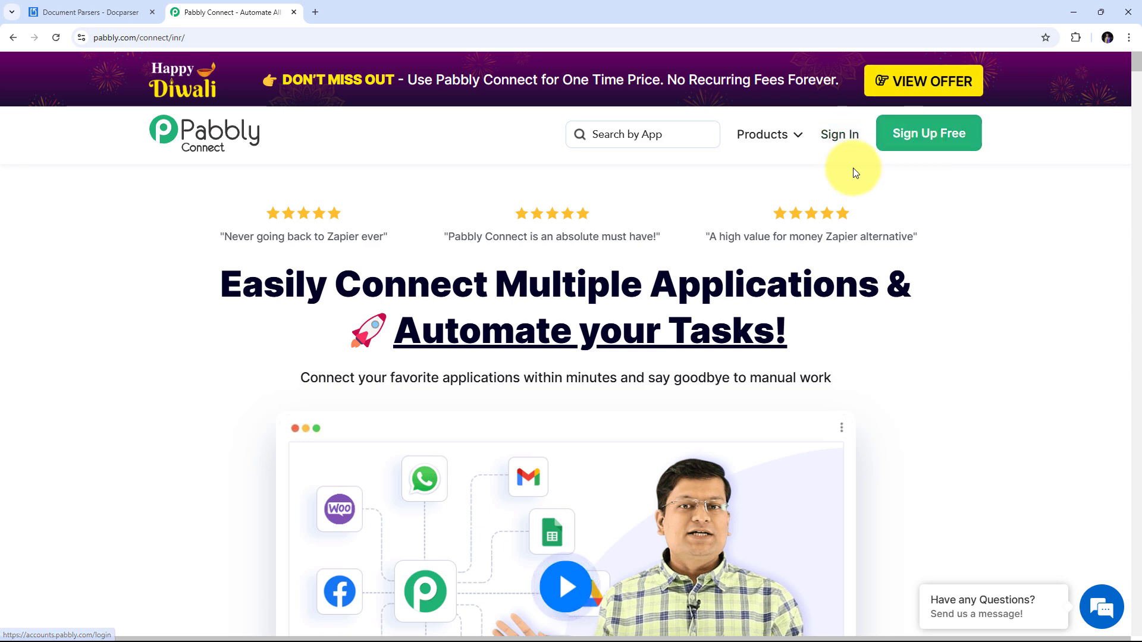
left_click(840, 135)
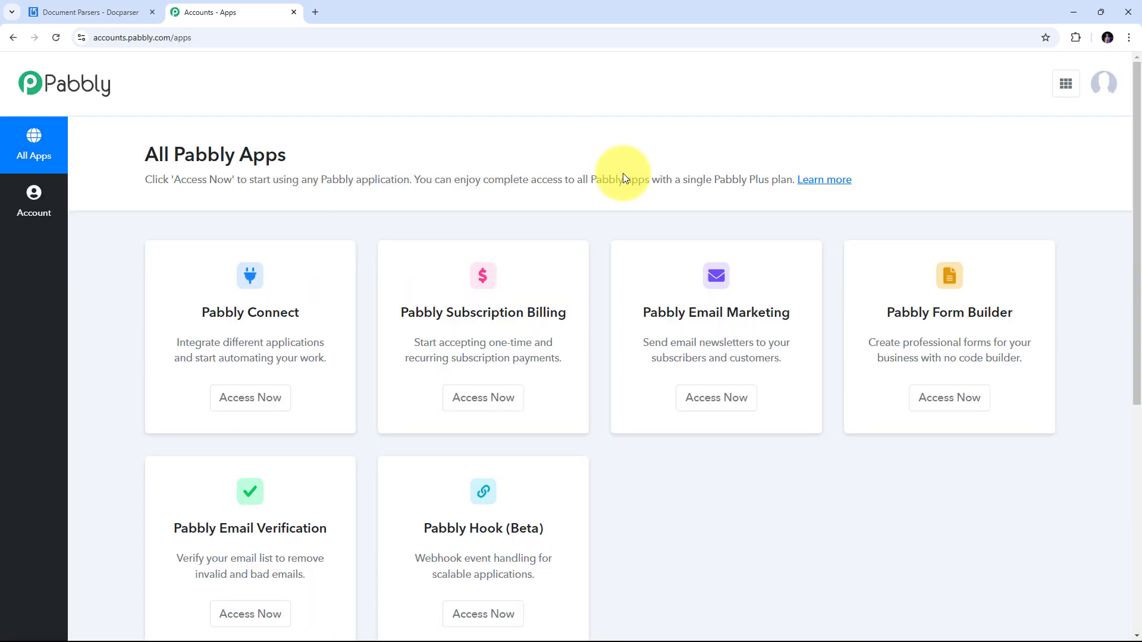
Access the Pabbly Connect application from the list of all Pabbly apps.
scroll(622, 173, "down", 2)
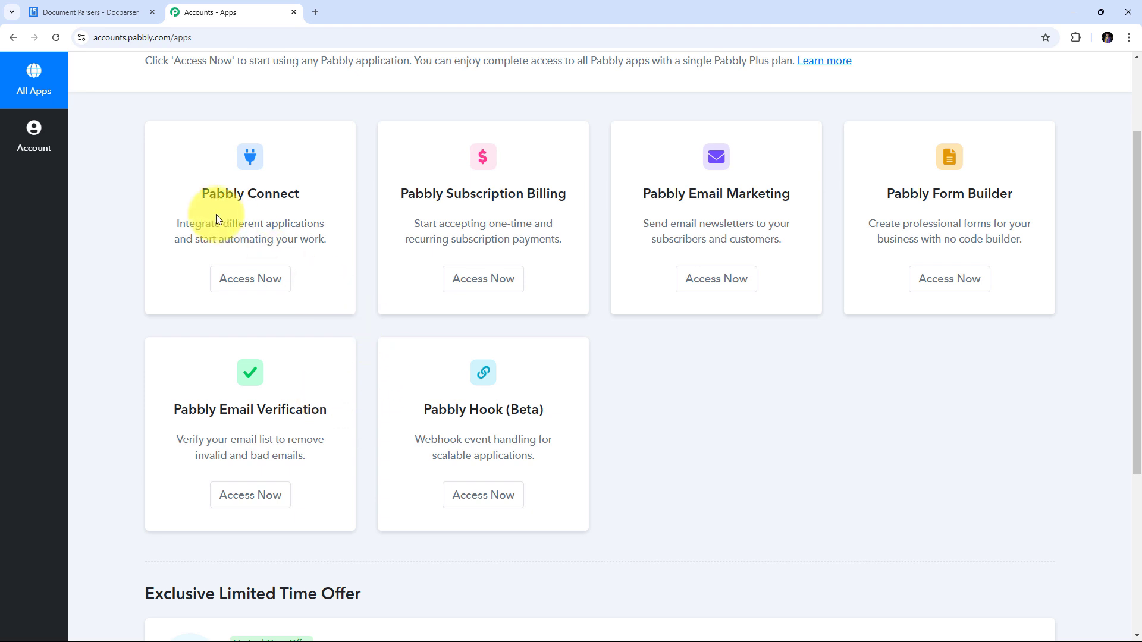
scroll(216, 219, "up", 1)
left_click_drag(198, 253, 315, 257)
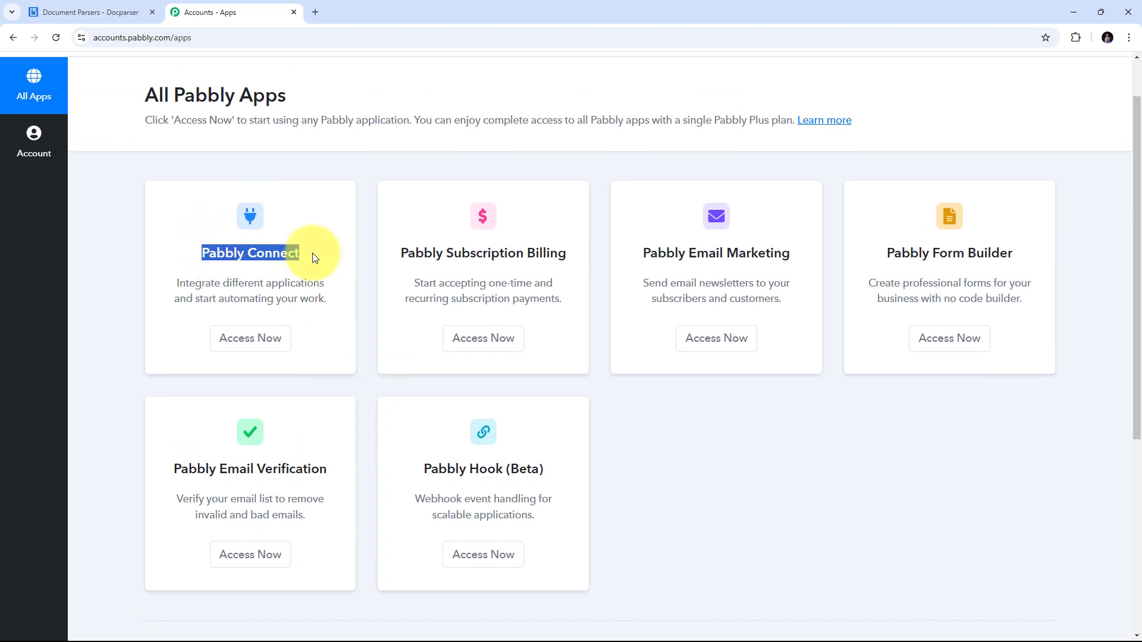
scroll(313, 255, "down", 1)
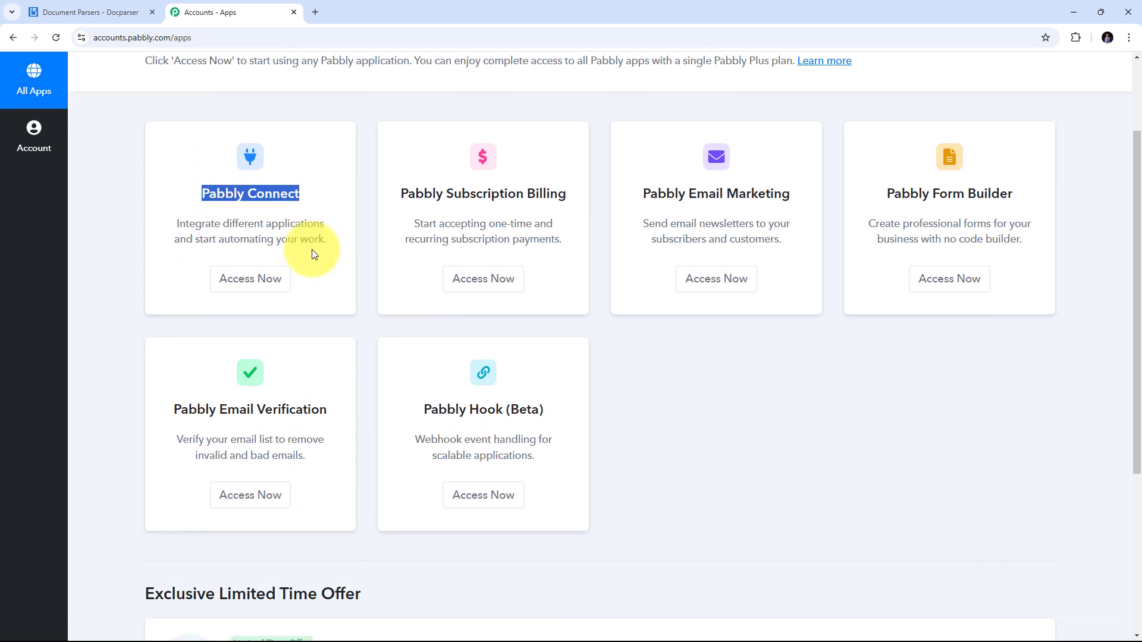
left_click(251, 280)
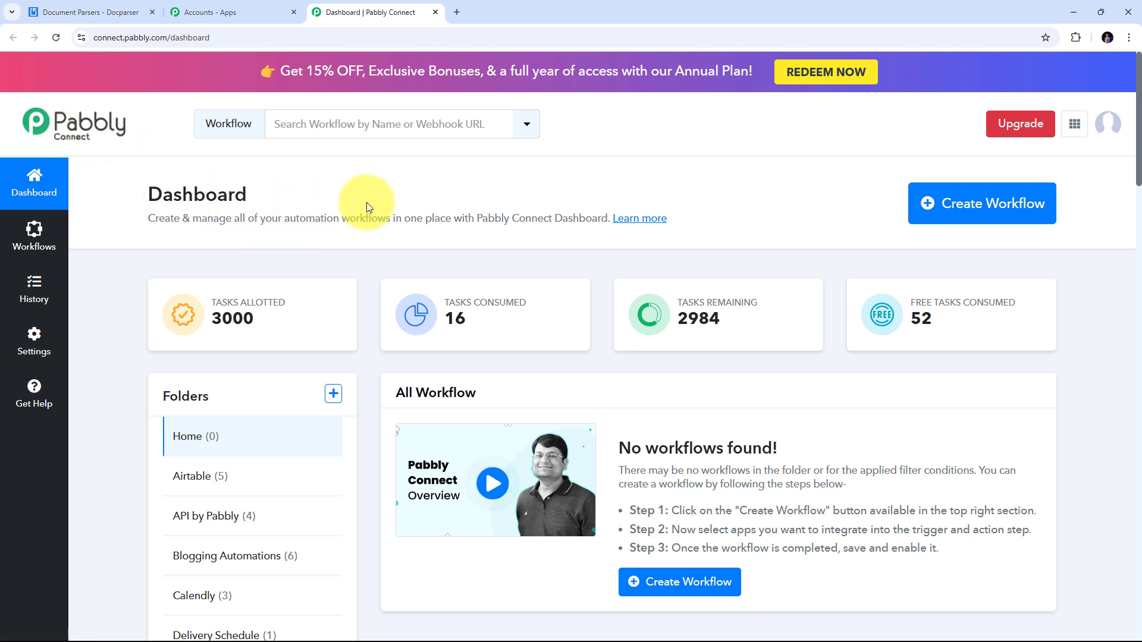
Create a workflow named "Set-up Webhook Inside Docparser" in the Home folder.
left_click(954, 212)
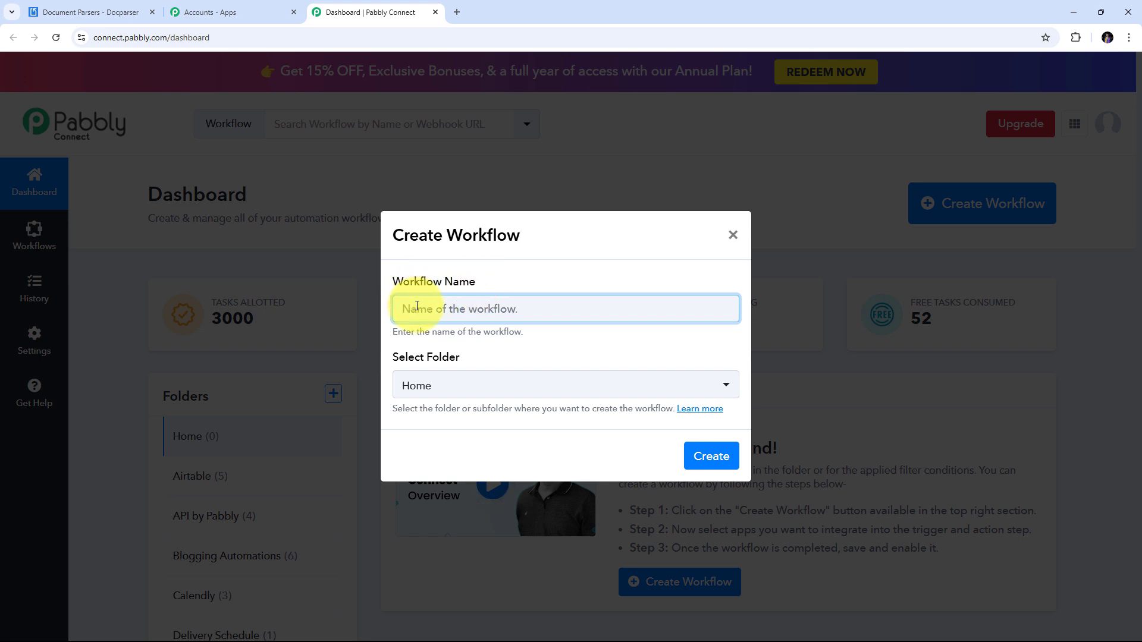
type("Set-up Webhook Inside Docparser")
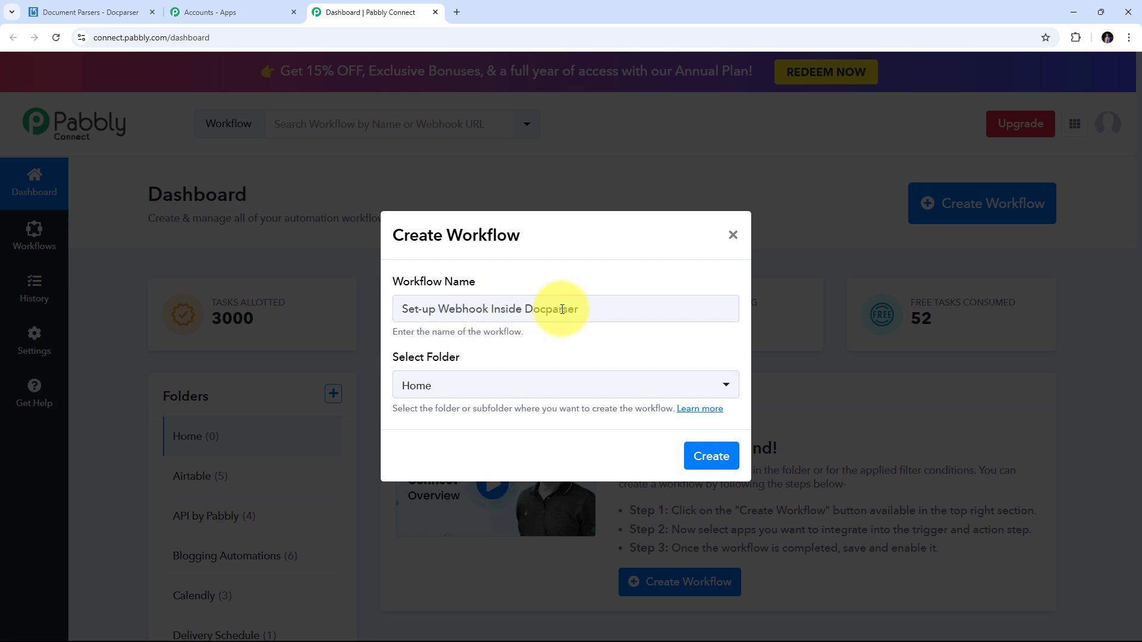
left_click(709, 459)
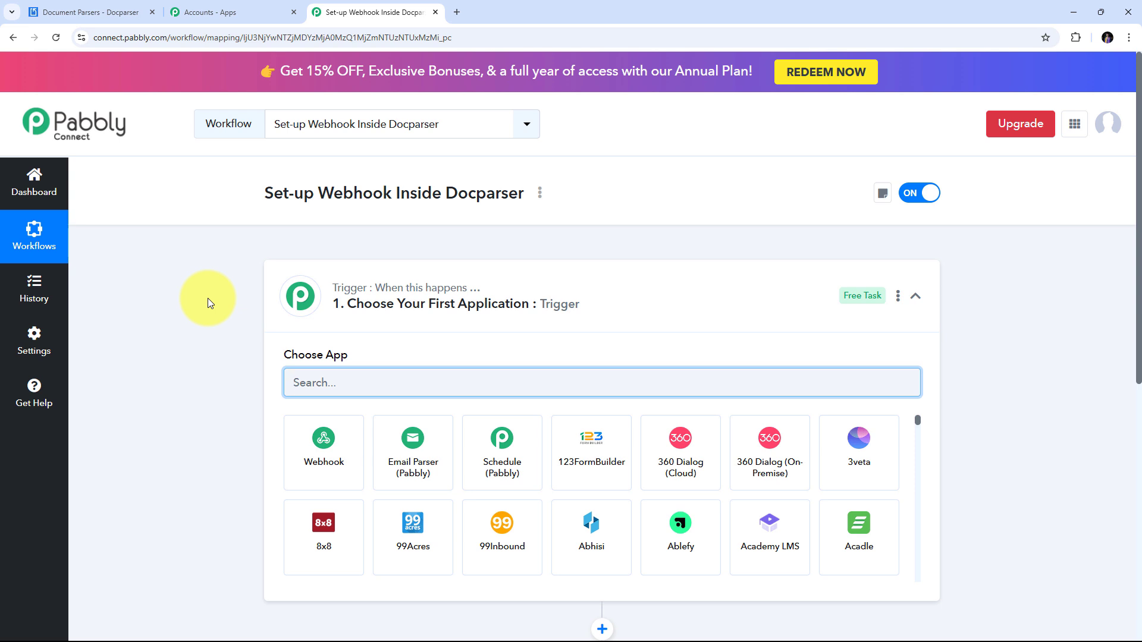
Set the workflow's trigger application to Docparser with Parsed Documents as the trigger event.
scroll(209, 303, "down", 3)
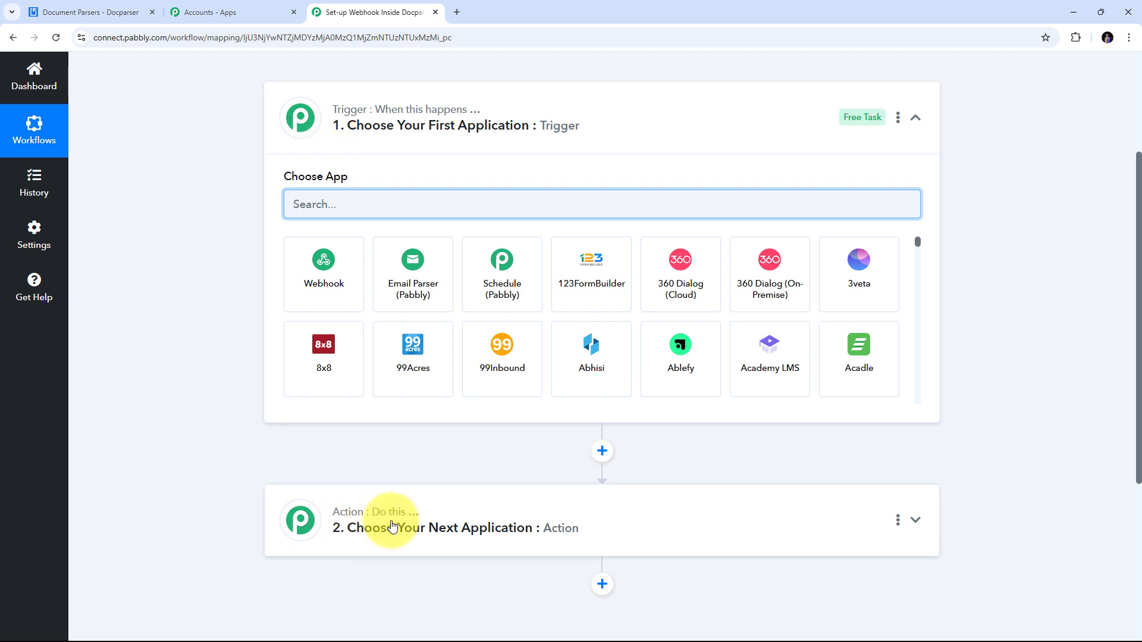
scroll(232, 324, "up", 2)
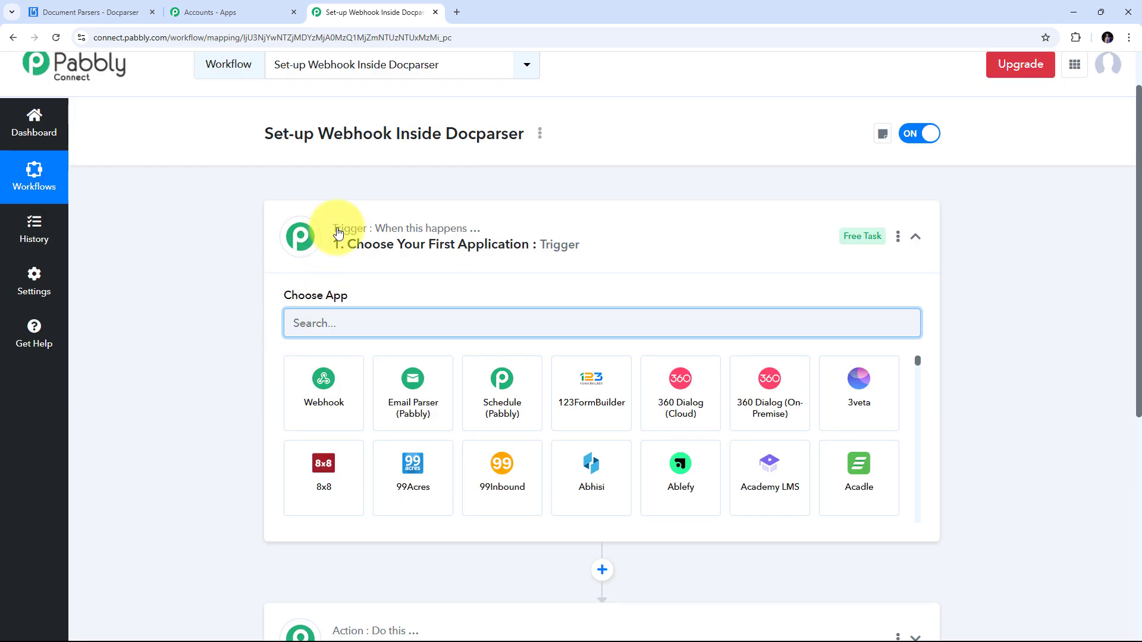
scroll(594, 357, "down", 3)
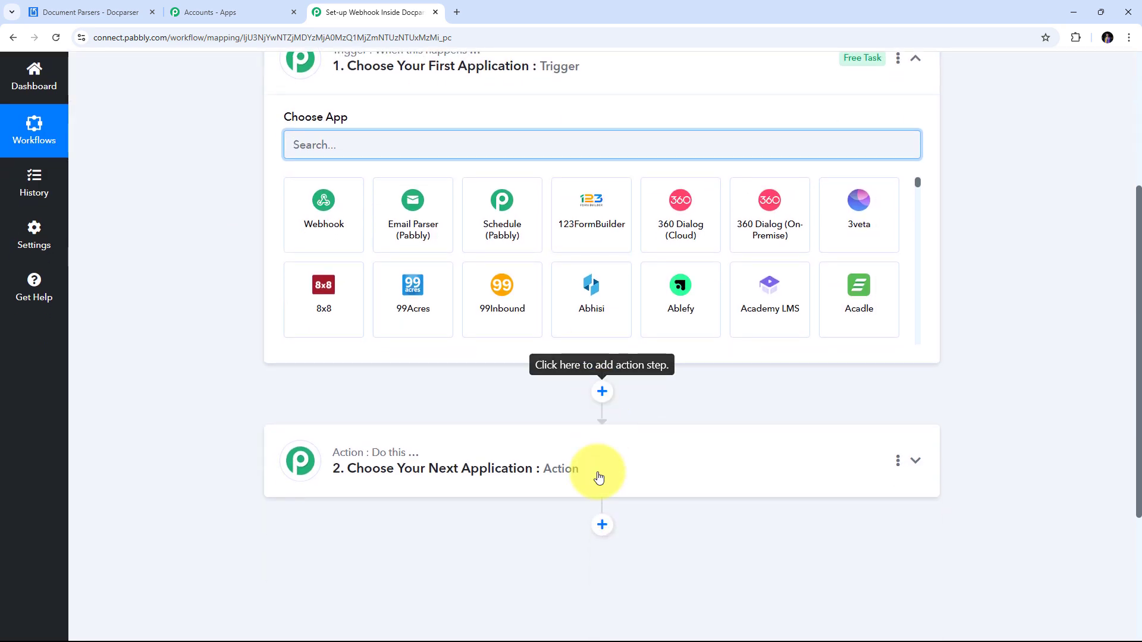
scroll(492, 429, "up", 4)
mouse_move(349, 297)
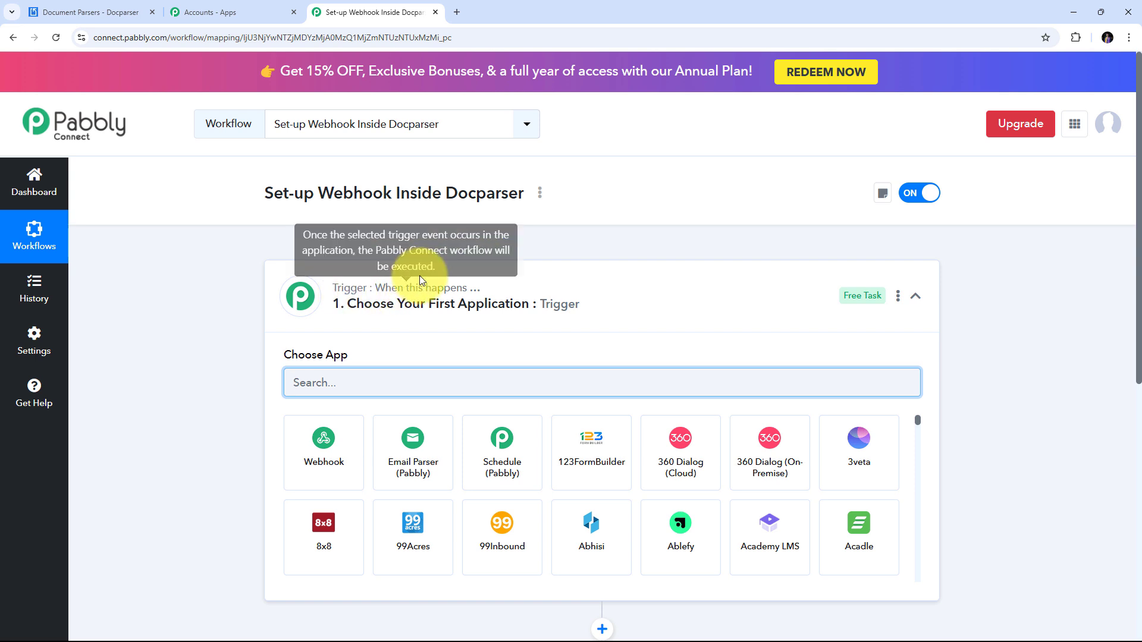
scroll(372, 282, "down", 1)
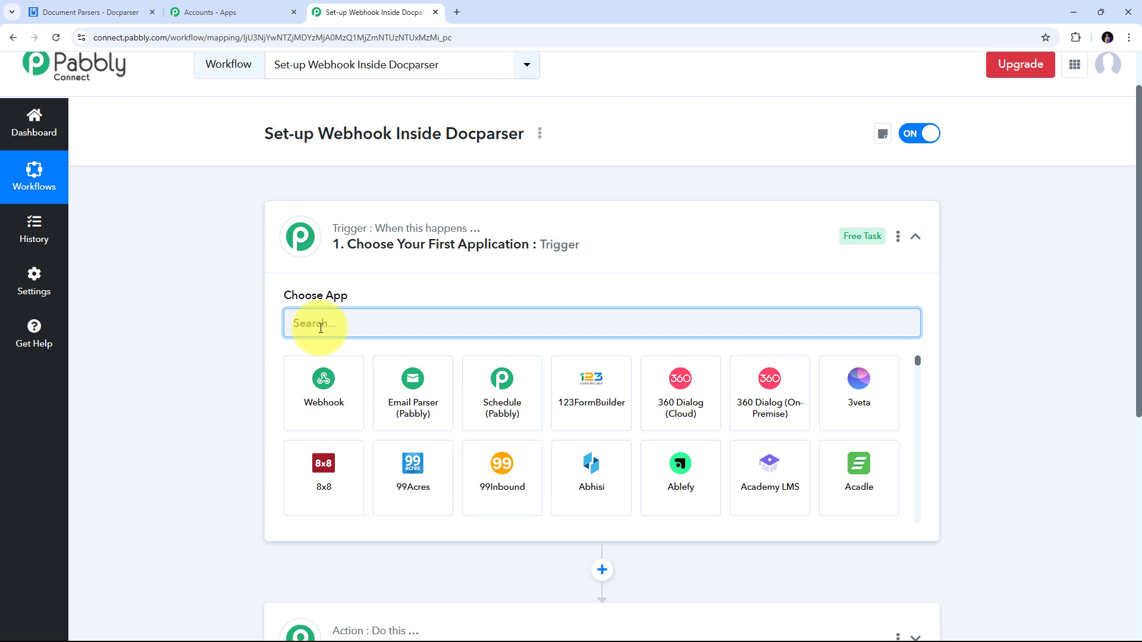
type("D")
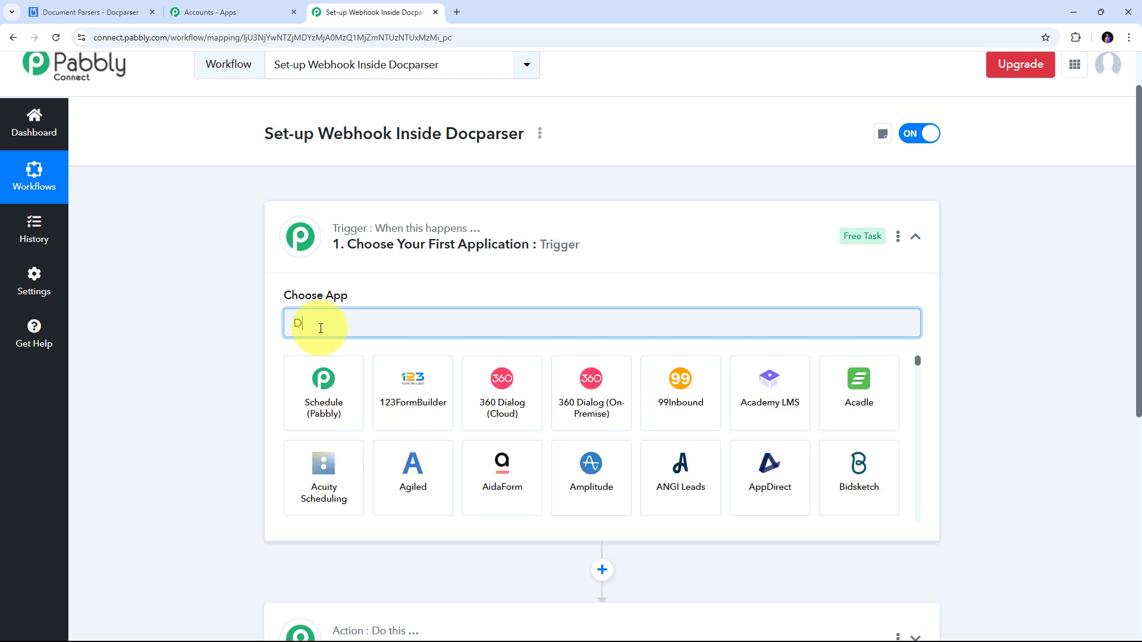
type("ocparser")
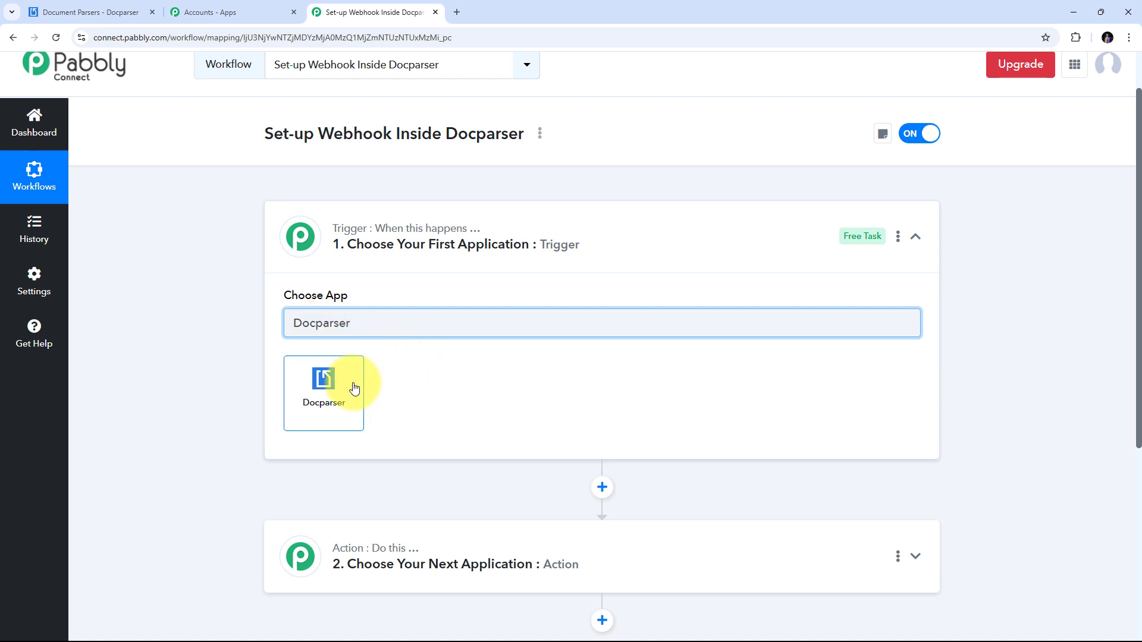
left_click(323, 381)
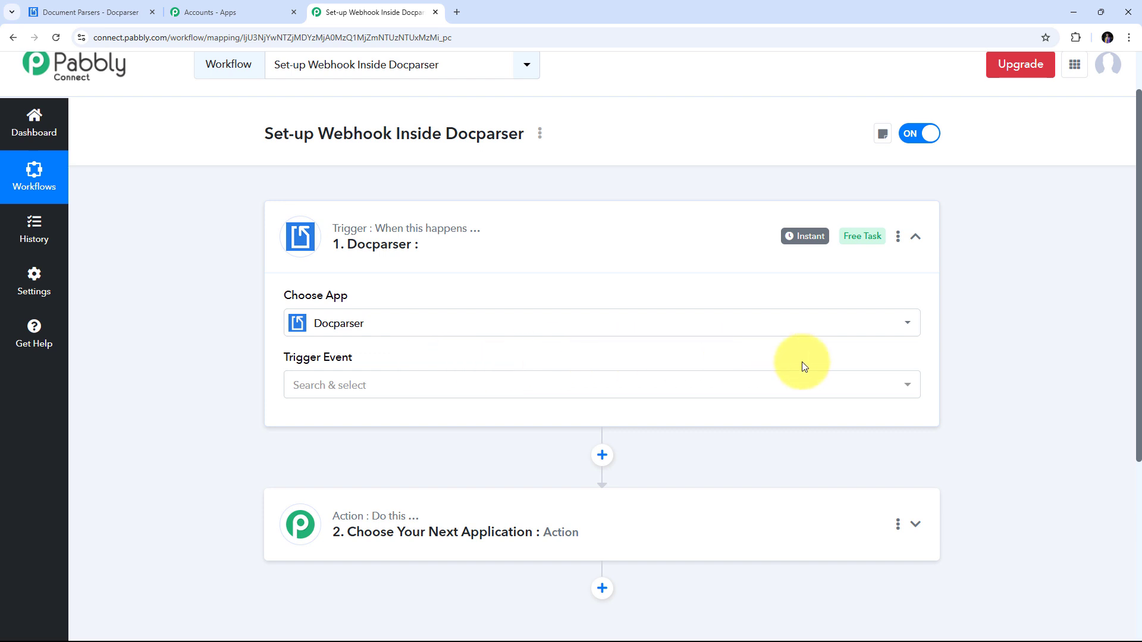
left_click(670, 386)
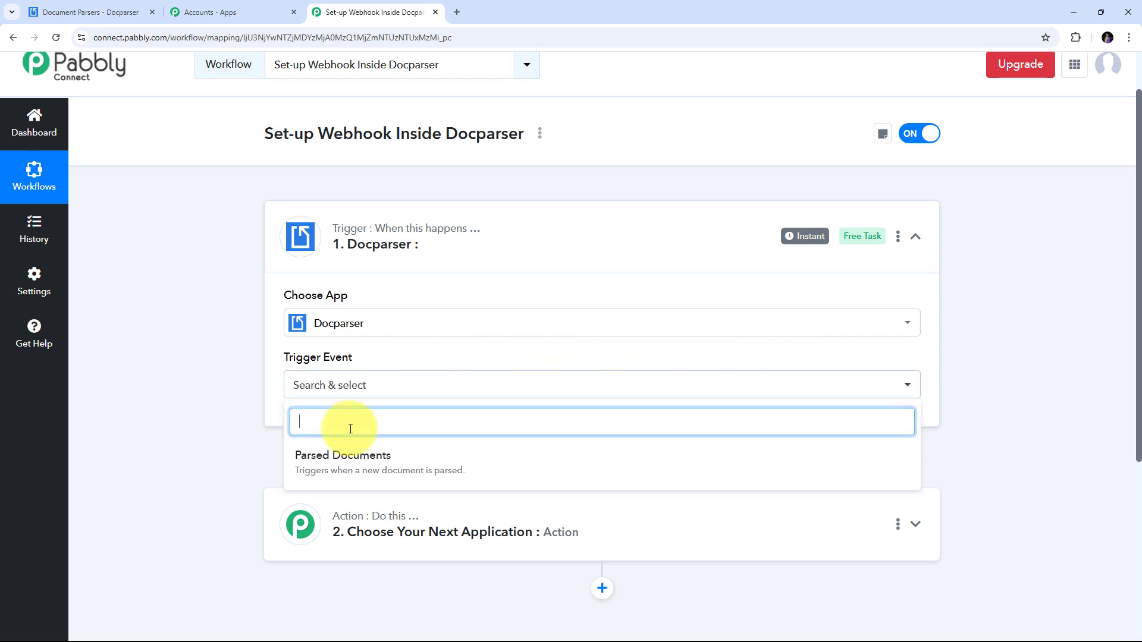
left_click(374, 467)
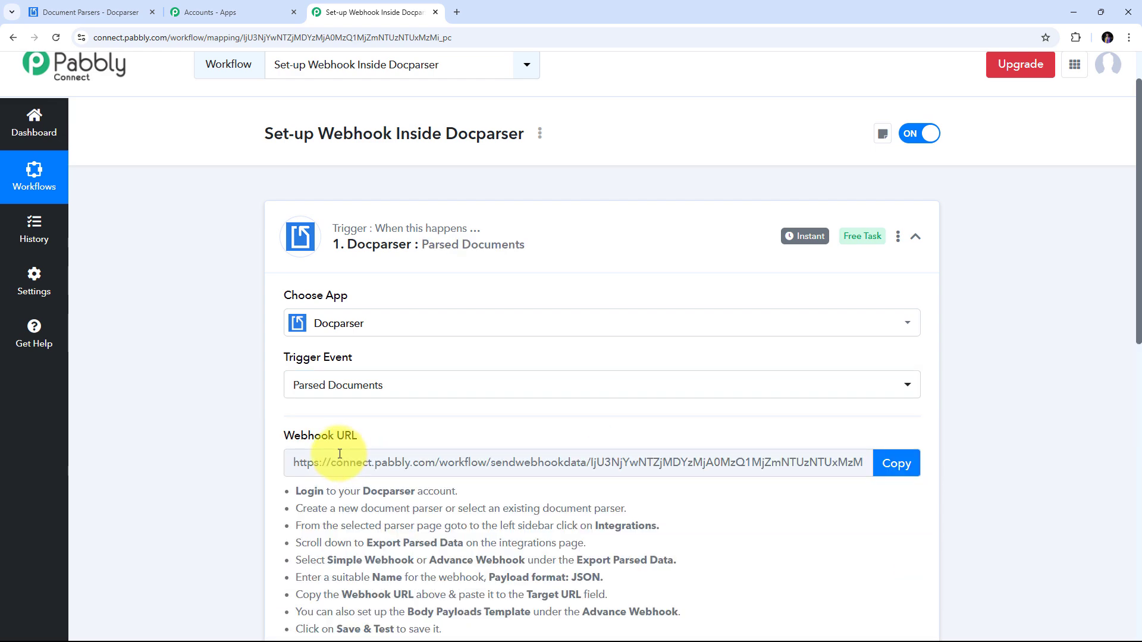
Examine the Docparser trigger's webhook URL section, its setup instructions and the note about the parsing queues.
scroll(439, 301, "down", 2)
scroll(455, 306, "up", 2)
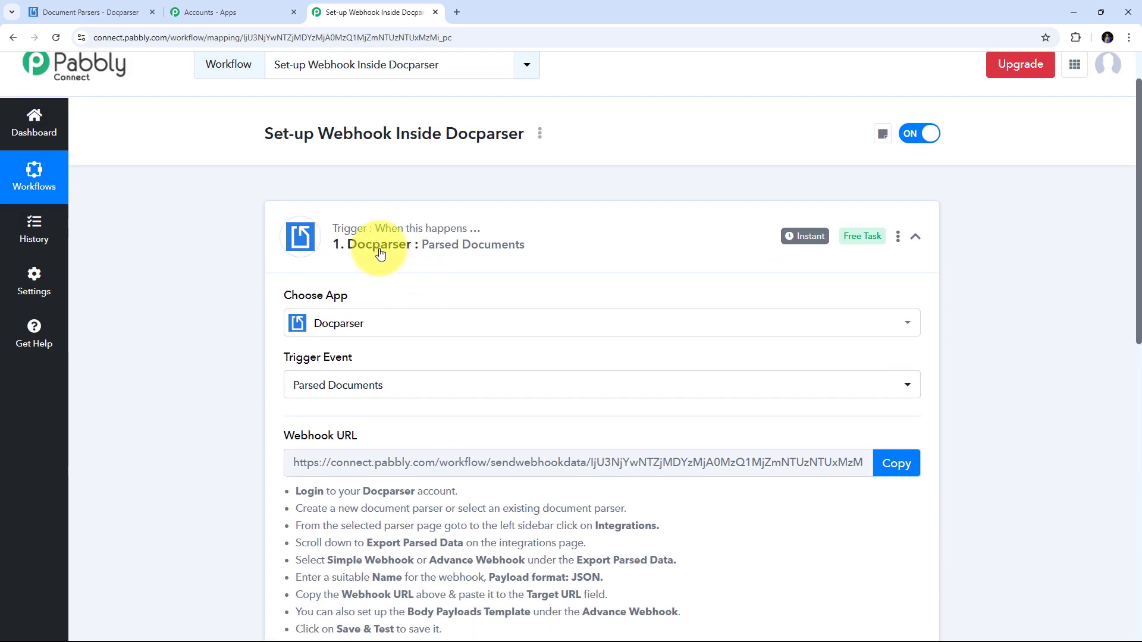
scroll(188, 321, "down", 2)
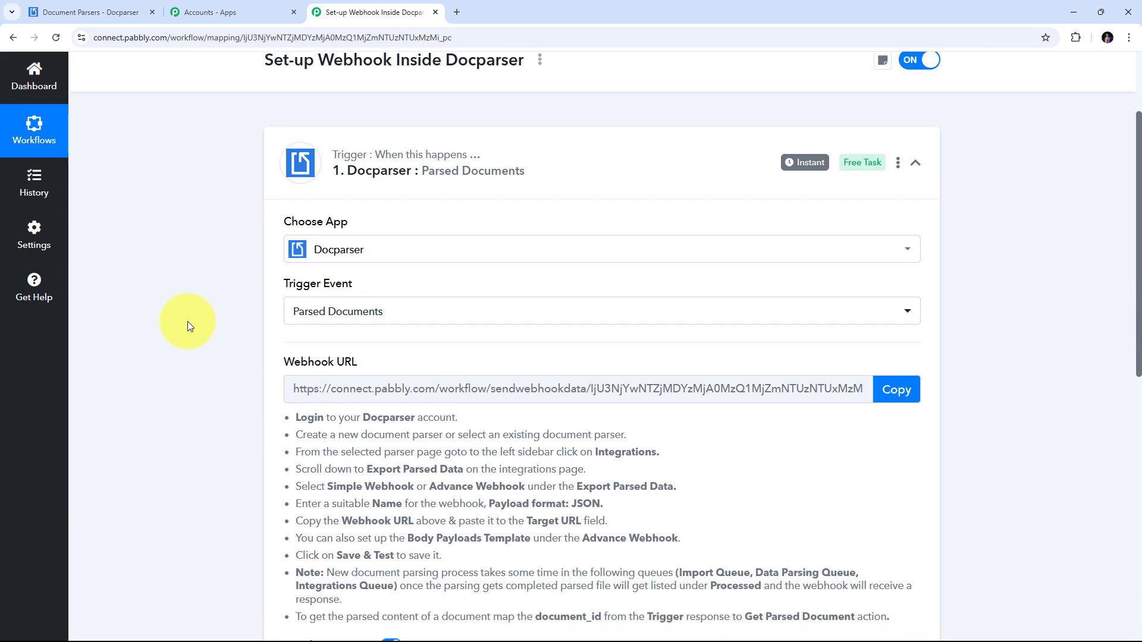
left_click_drag(262, 321, 421, 321)
mouse_move(331, 323)
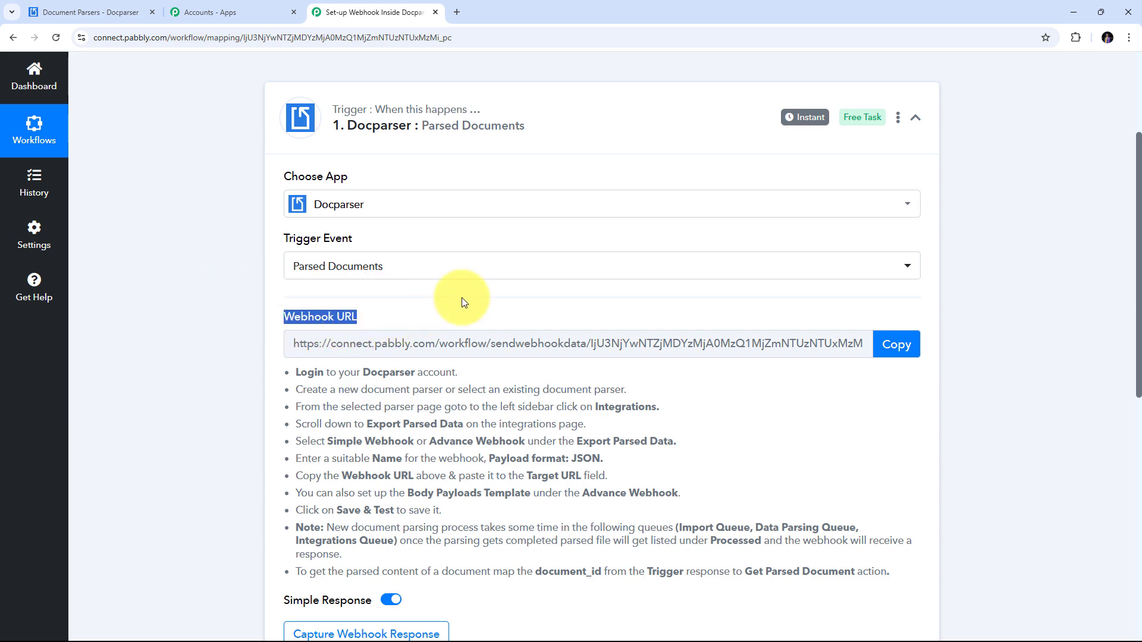
scroll(462, 298, "down", 2)
scroll(462, 297, "up", 2)
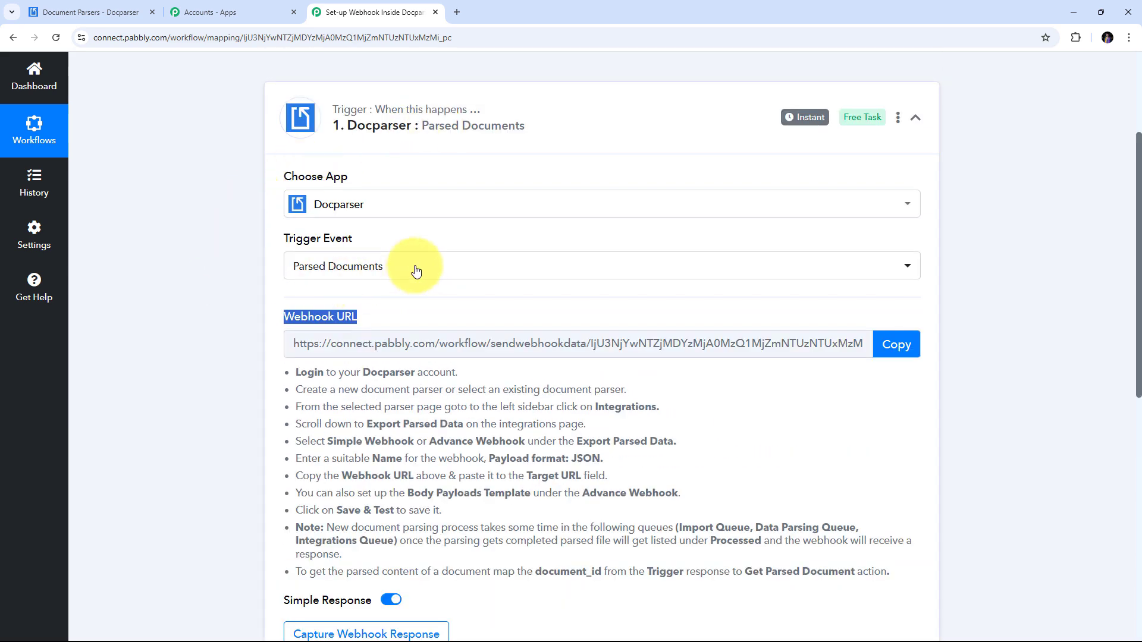
scroll(416, 272, "down", 2)
left_click_drag(280, 253, 922, 474)
left_click(774, 310)
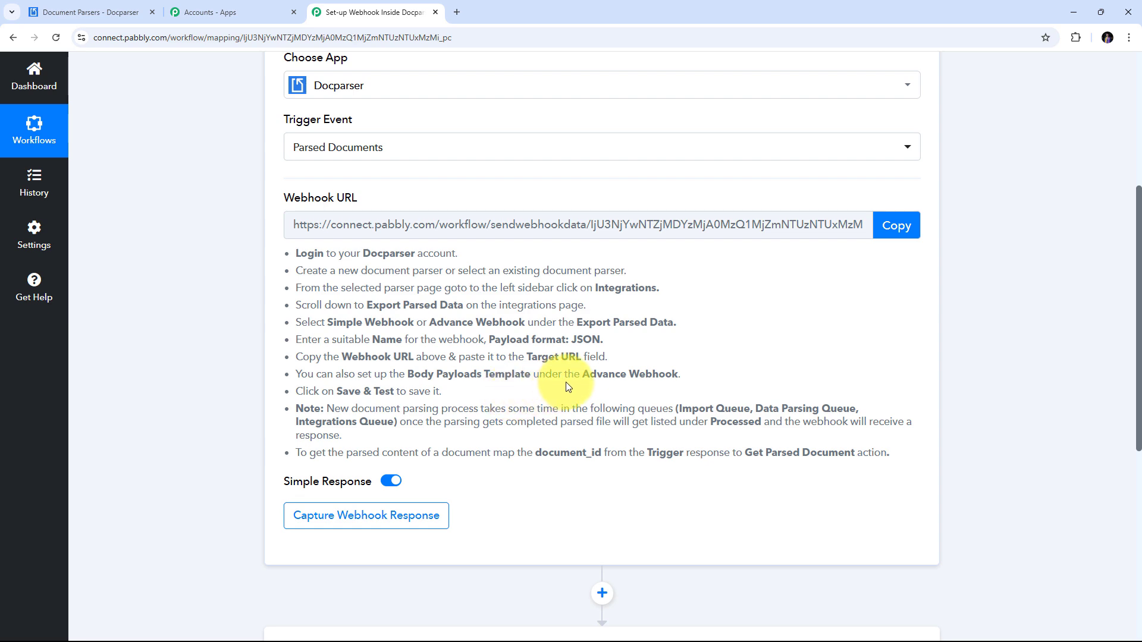
scroll(678, 357, "down", 2)
scroll(299, 342, "up", 1)
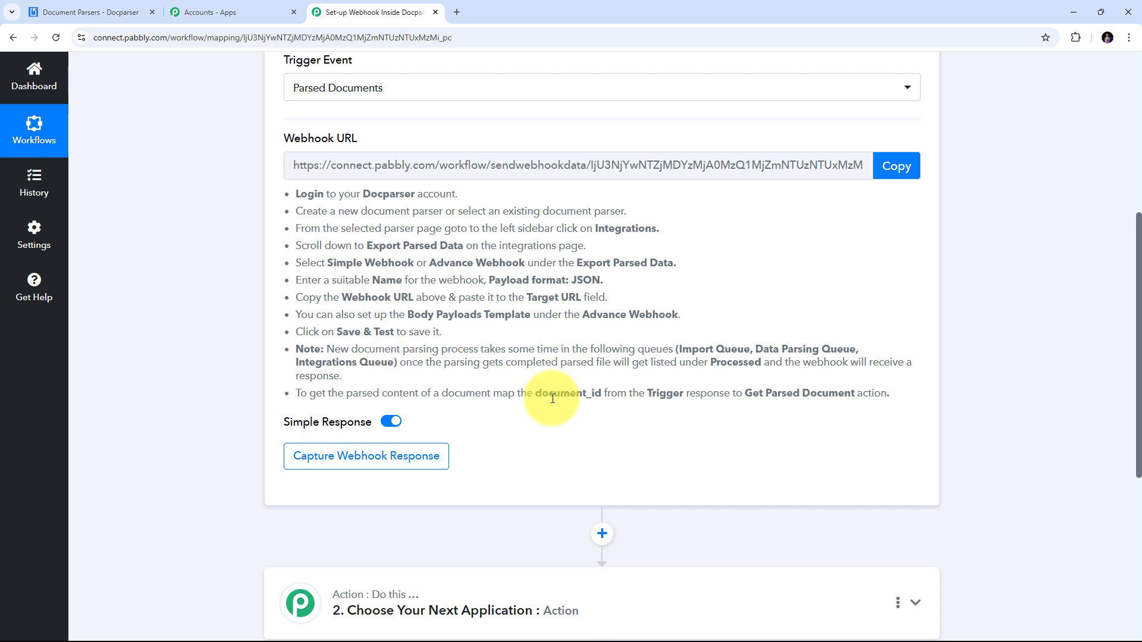
left_click_drag(676, 349, 397, 363)
left_click(449, 394)
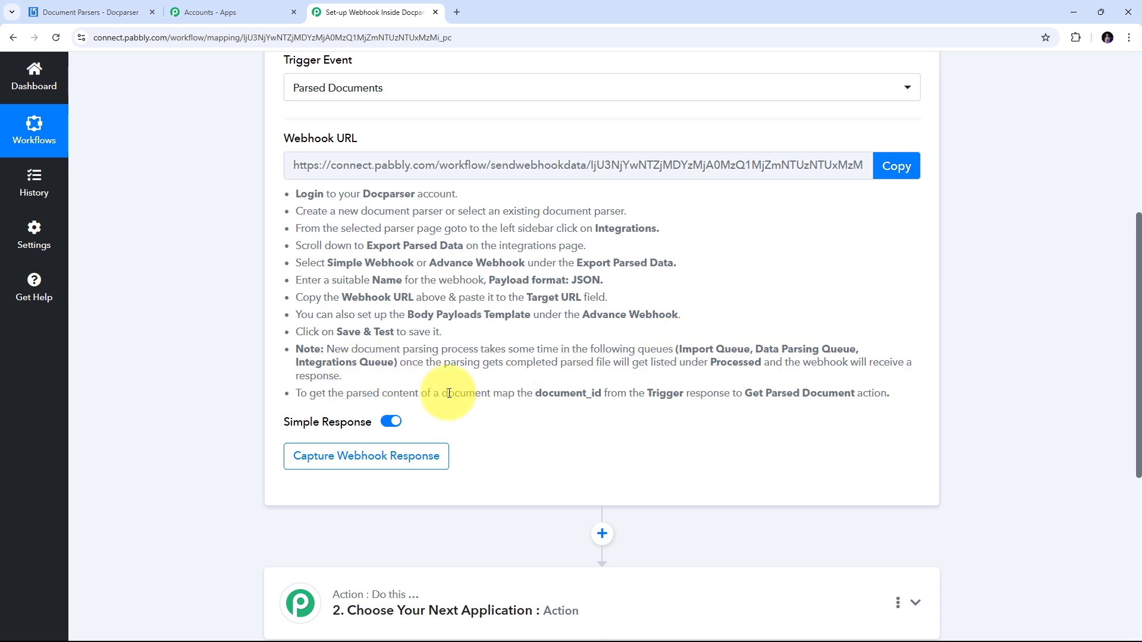
Copy the webhook URL of the Docparser trigger.
scroll(449, 394, "up", 2)
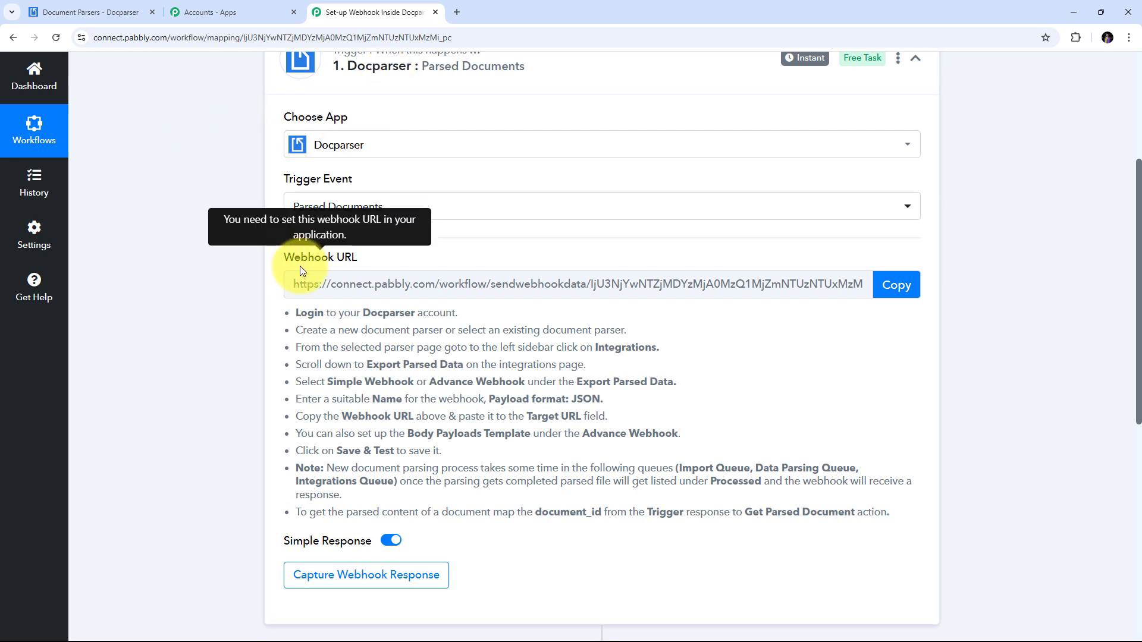
left_click(886, 285)
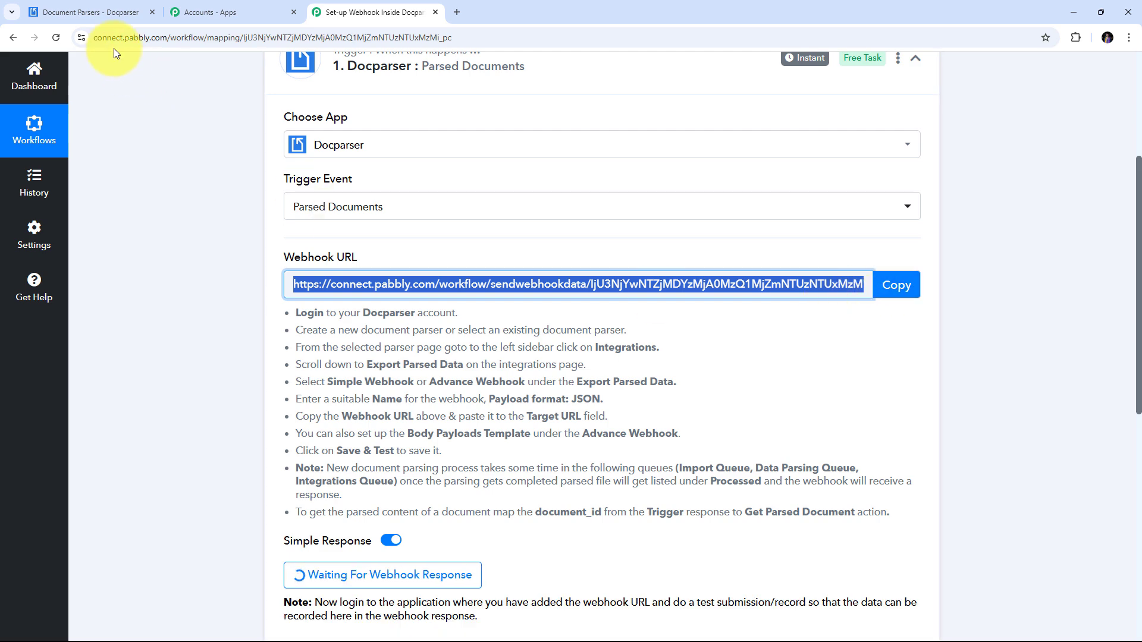
Switch to Docparser and start a Simple Webhook under the OfferParser parser's outbound custom integrations.
left_click(102, 5)
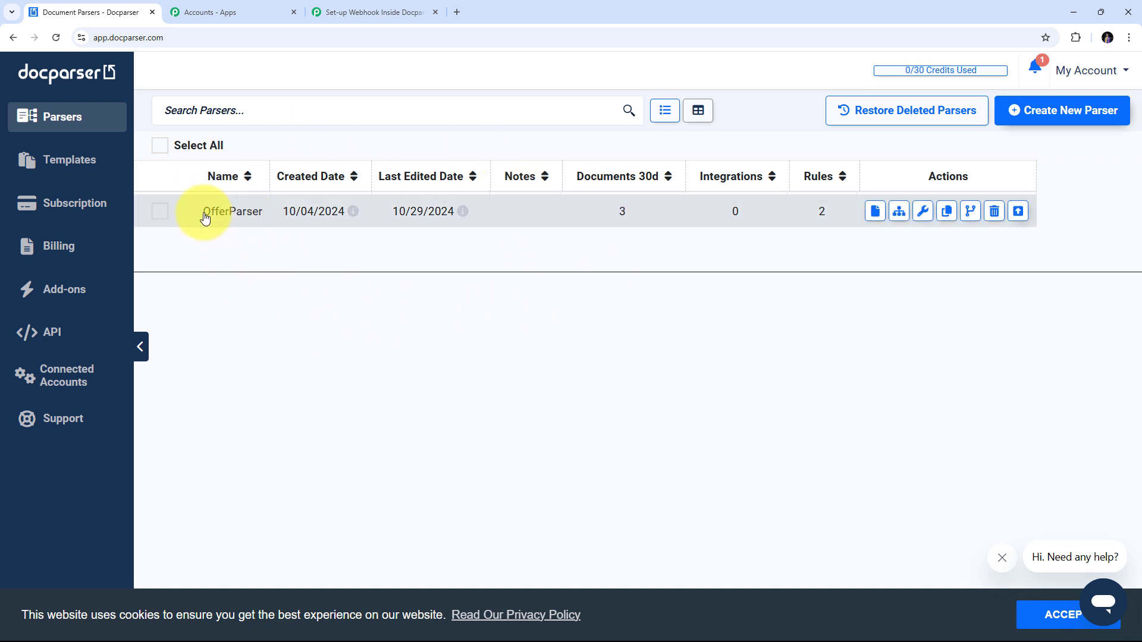
left_click(243, 217)
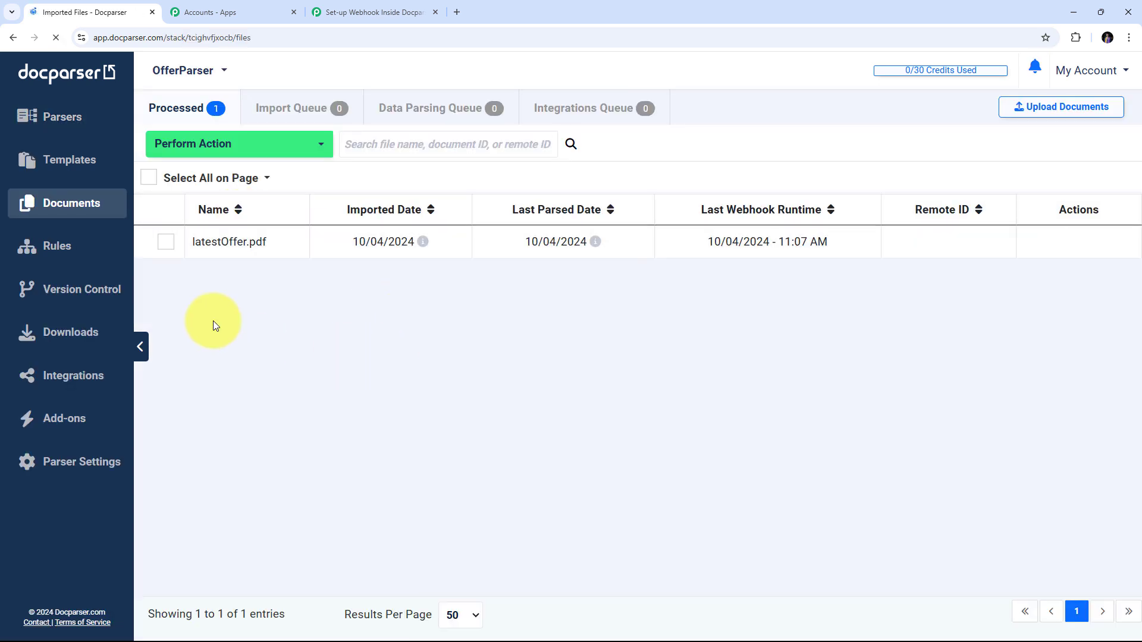
left_click(70, 383)
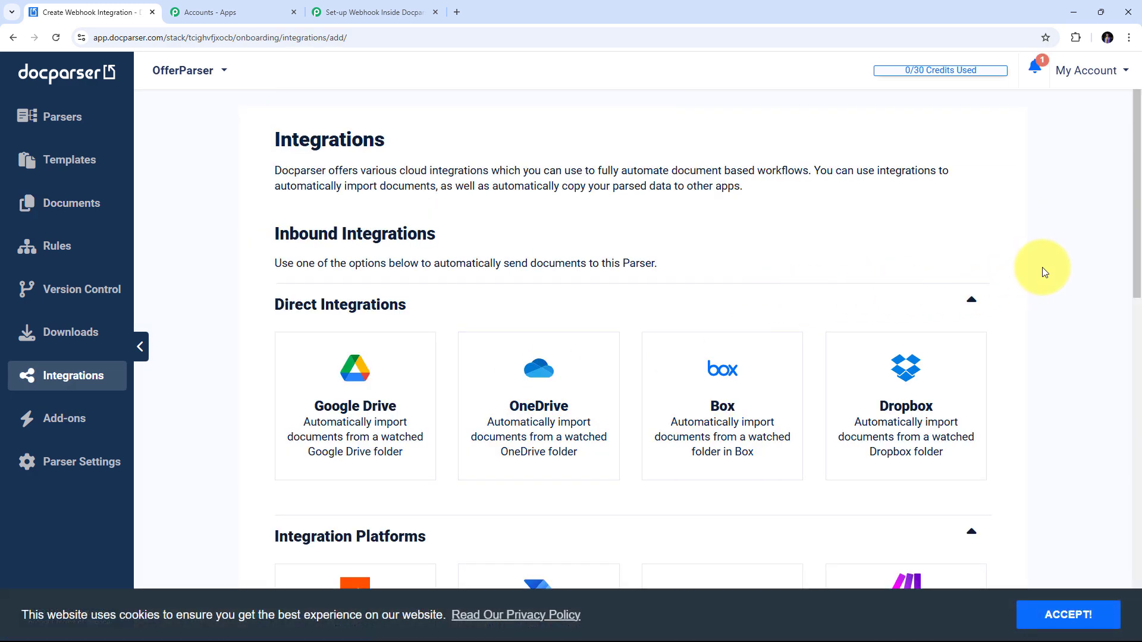
scroll(1042, 267, "down", 12)
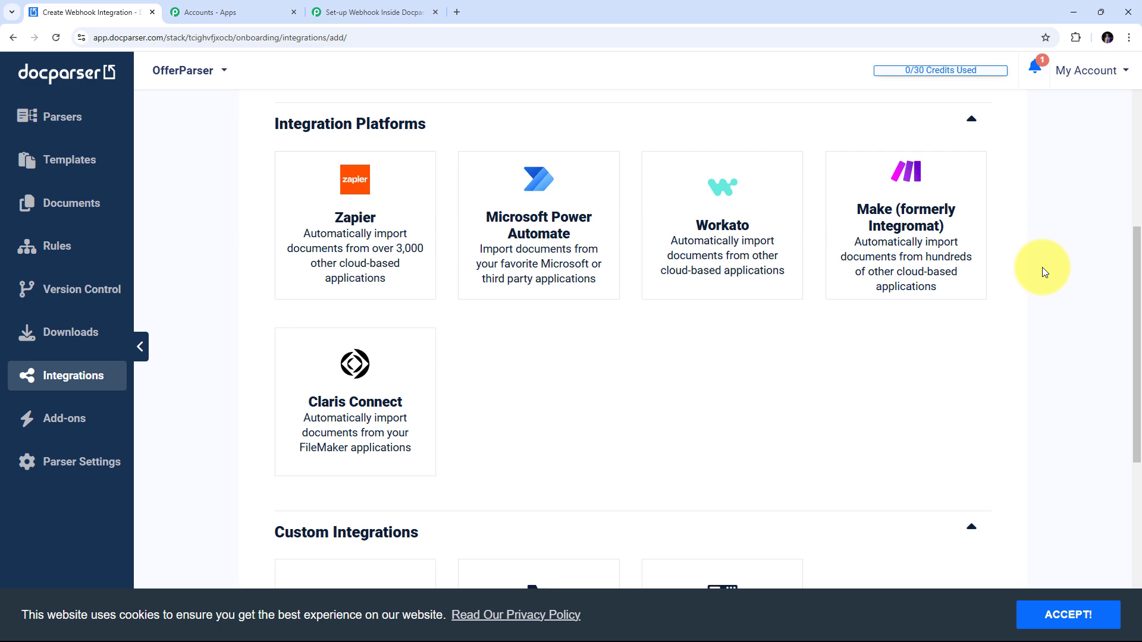
left_click(970, 529)
scroll(630, 333, "down", 3)
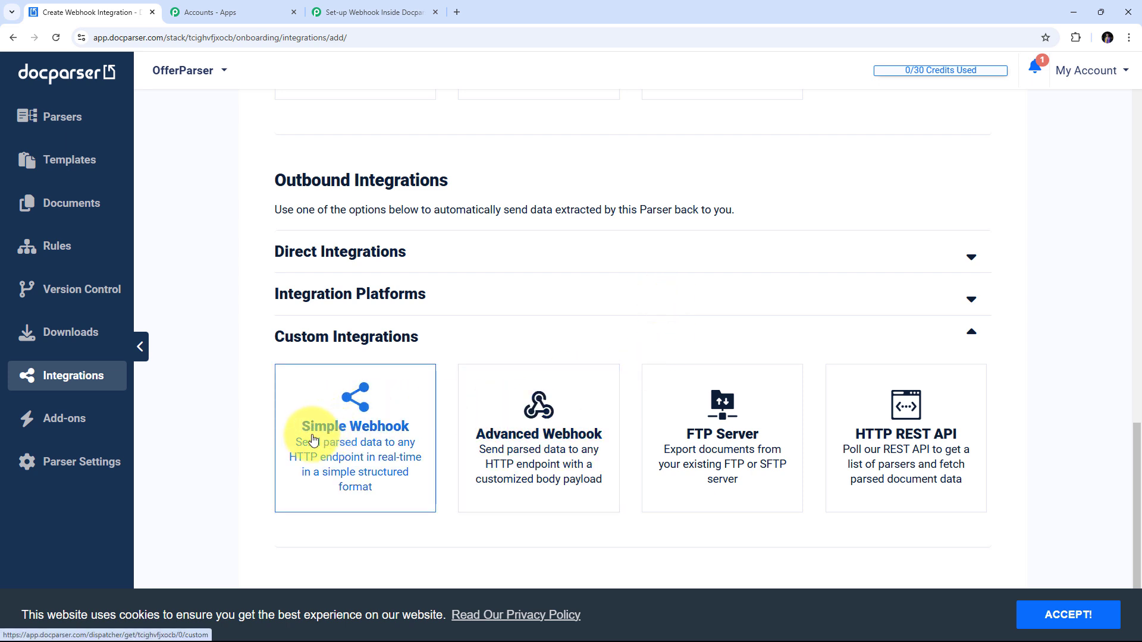
left_click(362, 430)
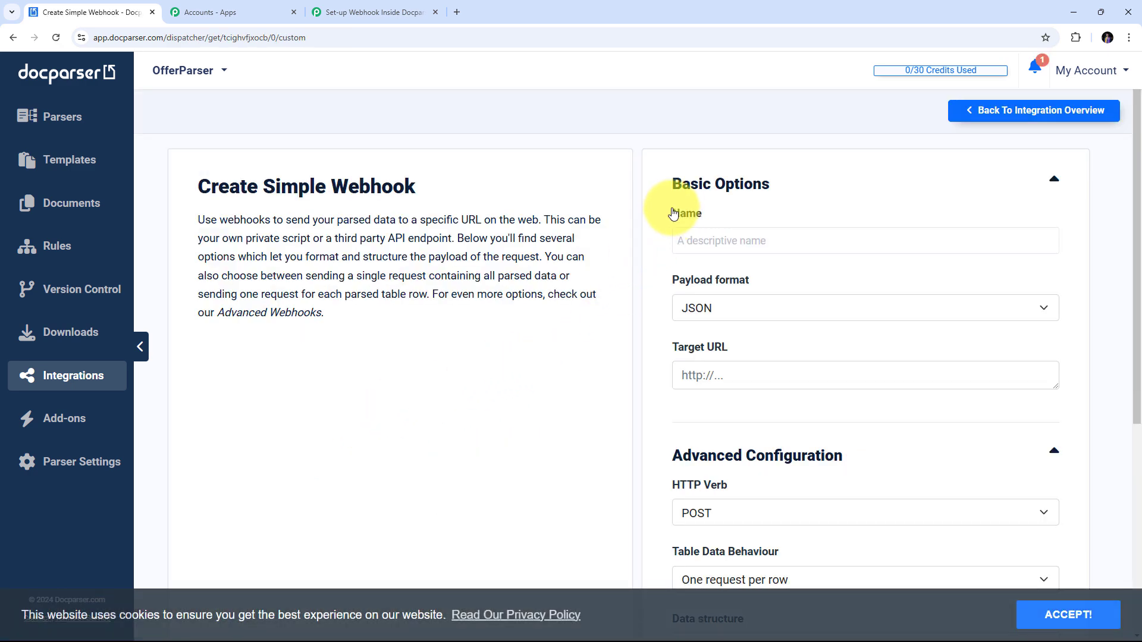
Name the simple webhook "Pabbly Connect" and choose JSON as its payload format.
left_click(702, 244)
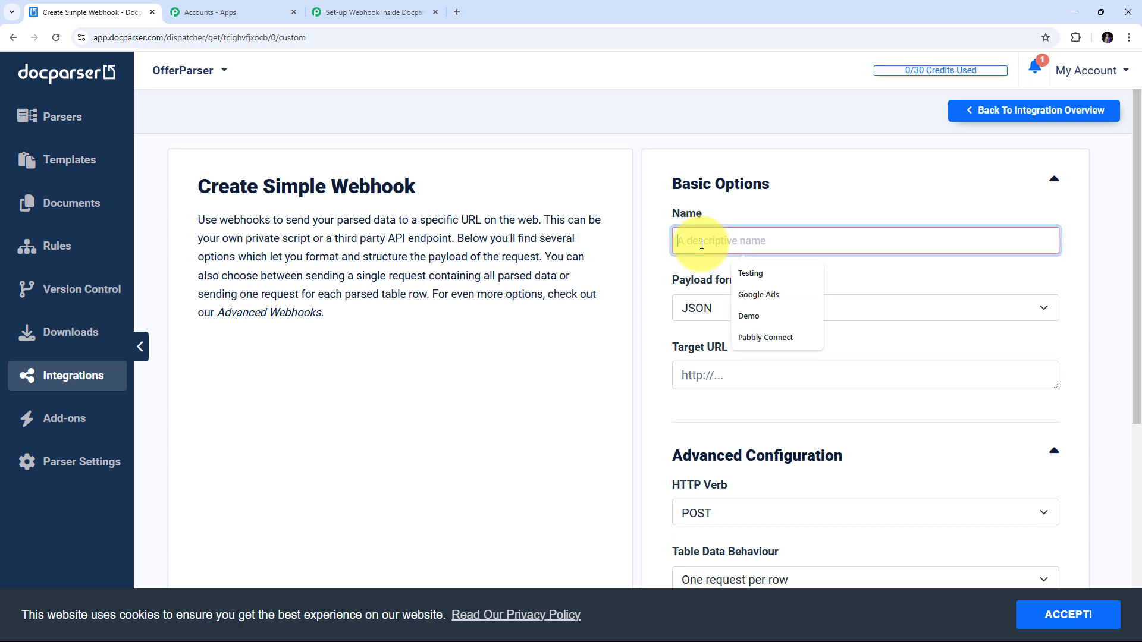
type("Pabb")
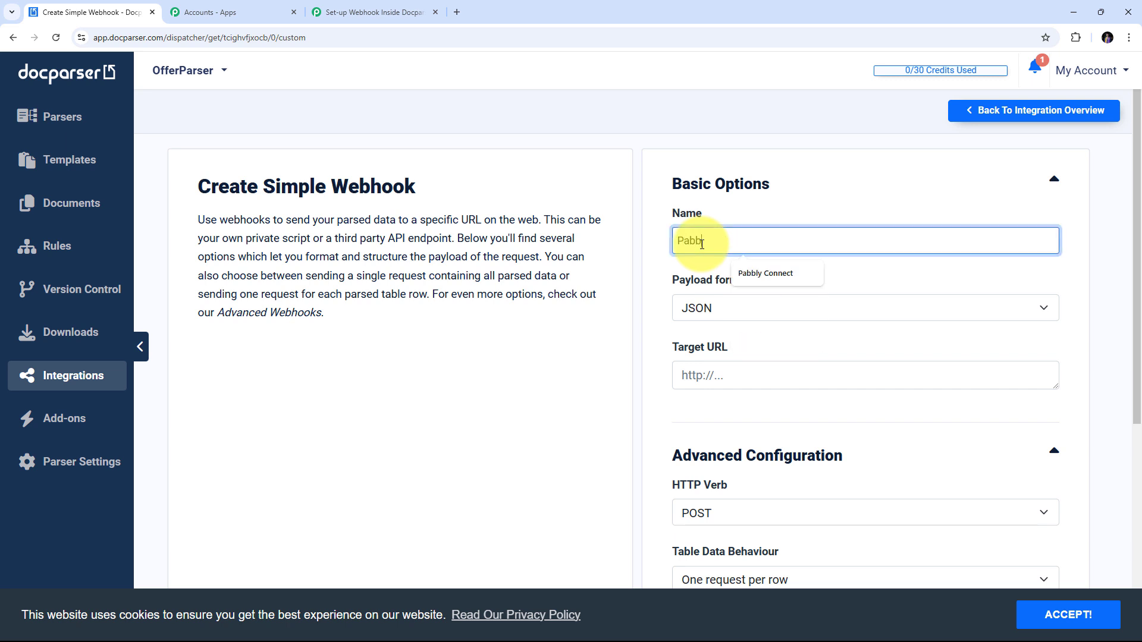
type("ly Connect")
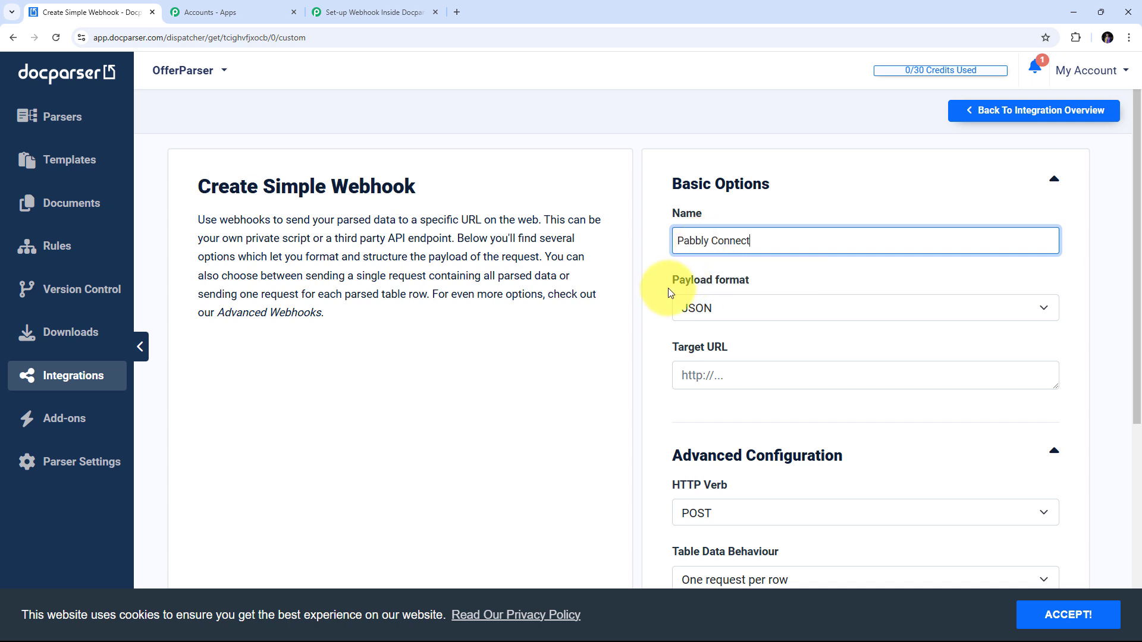
left_click(820, 308)
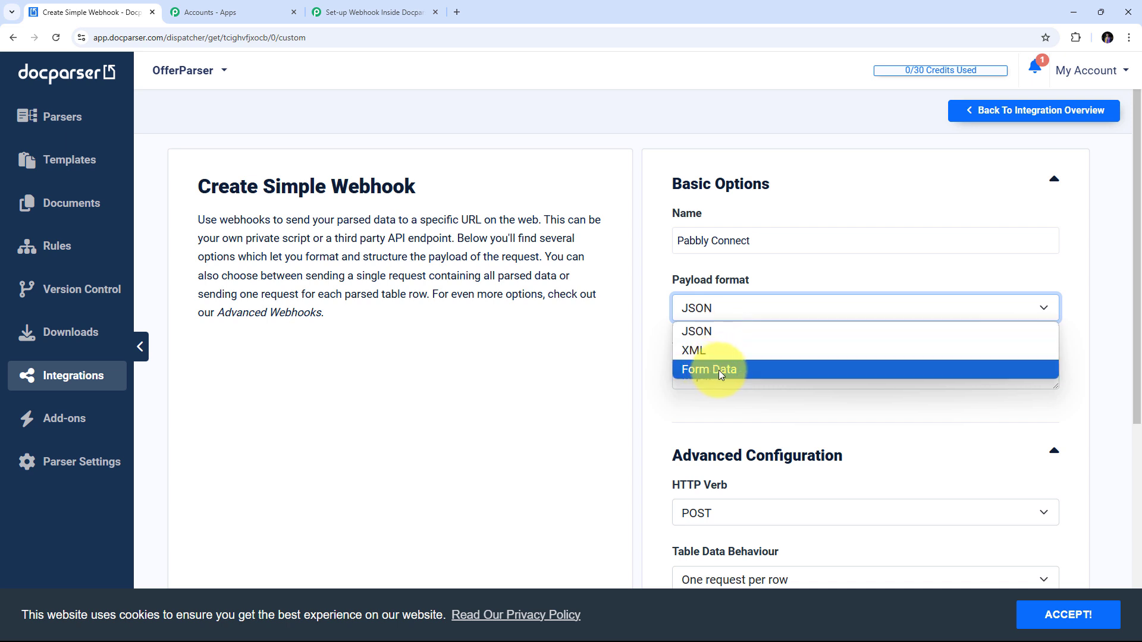
left_click(736, 334)
Paste the copied webhook URL as the webhook's target URL and review the basic and advanced options.
scroll(743, 321, "down", 1)
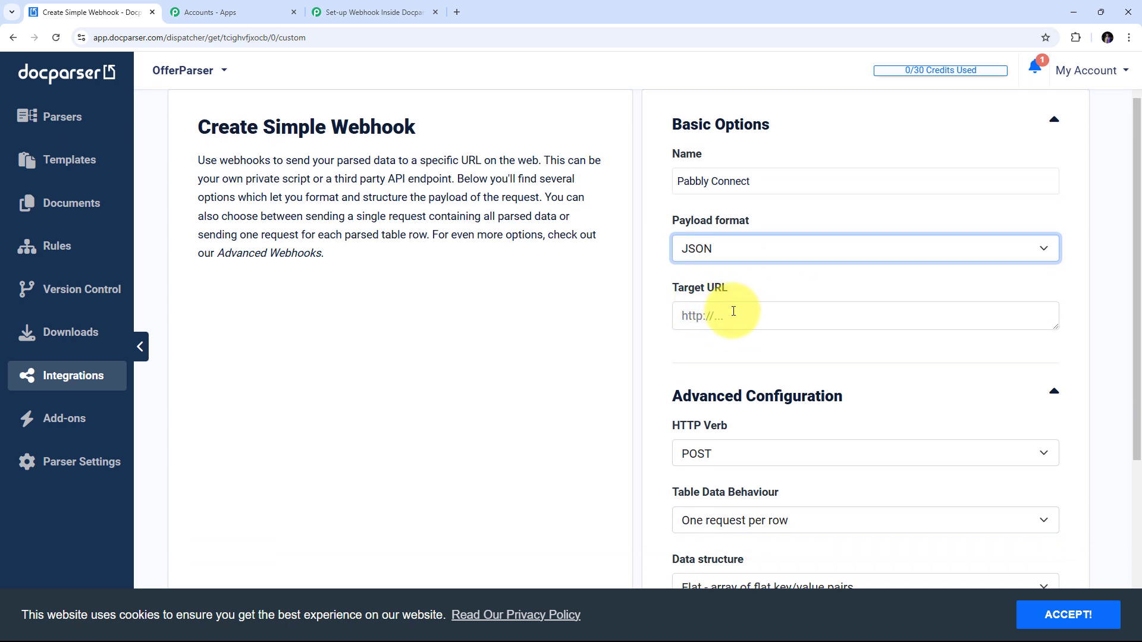
right_click(704, 320)
left_click(726, 455)
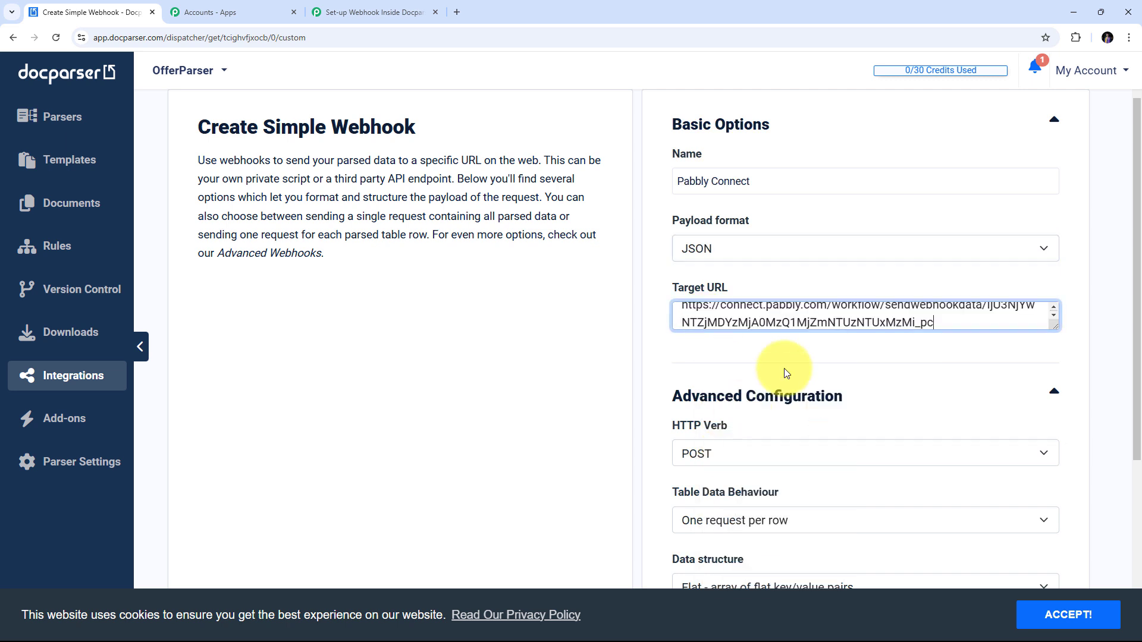
scroll(784, 369, "up", 1)
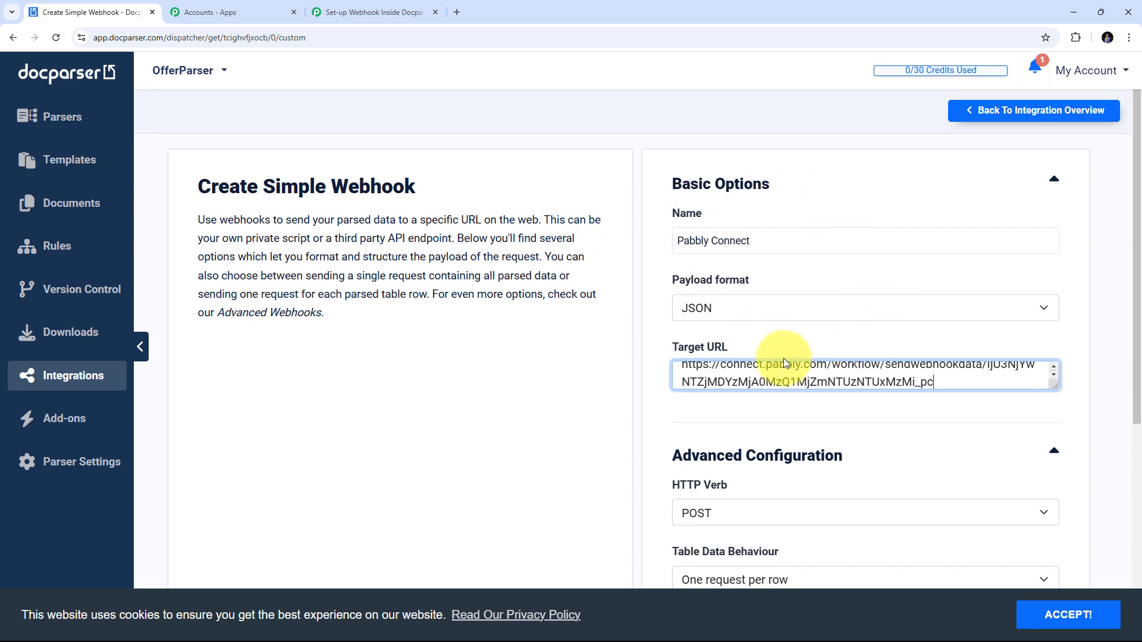
scroll(762, 365, "down", 1)
scroll(773, 363, "down", 3)
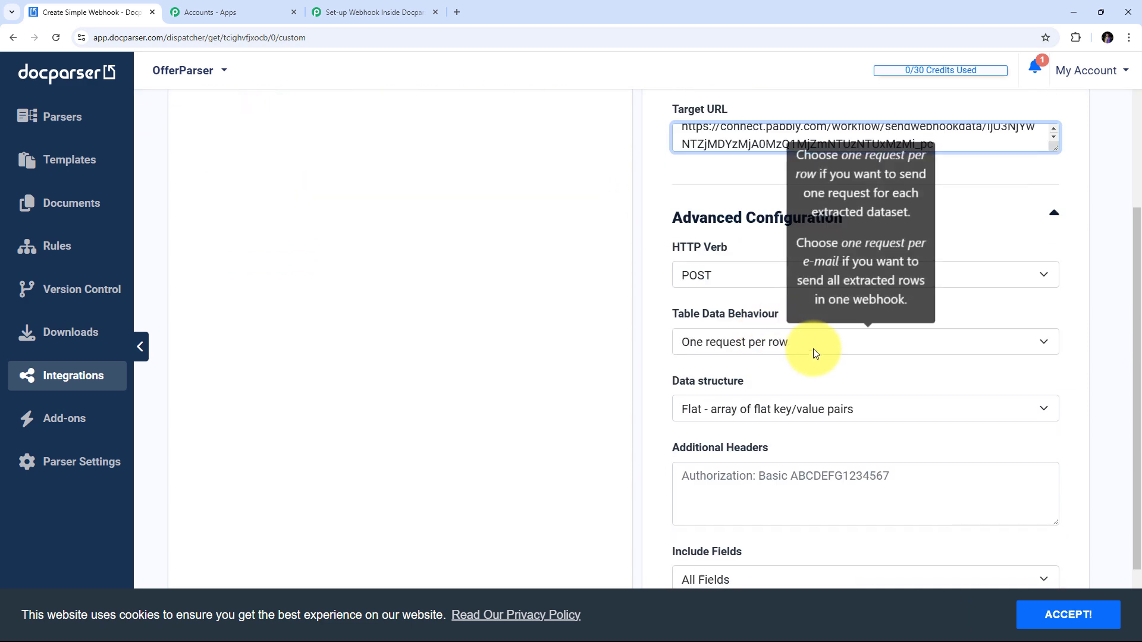
scroll(783, 331, "down", 2)
scroll(790, 324, "up", 5)
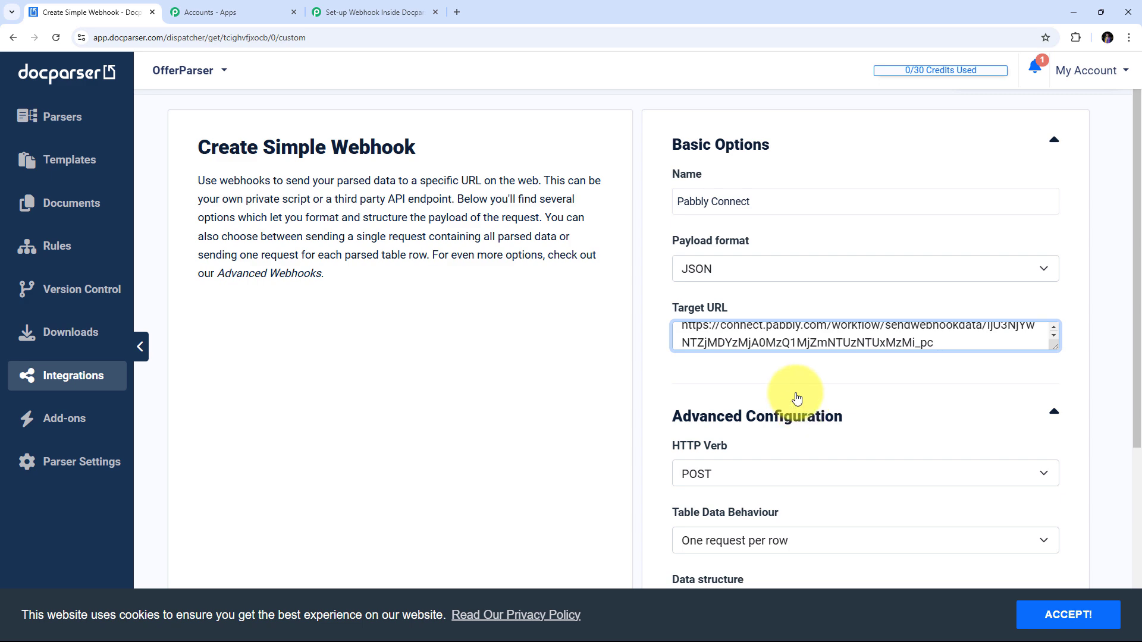
scroll(790, 333, "up", 1)
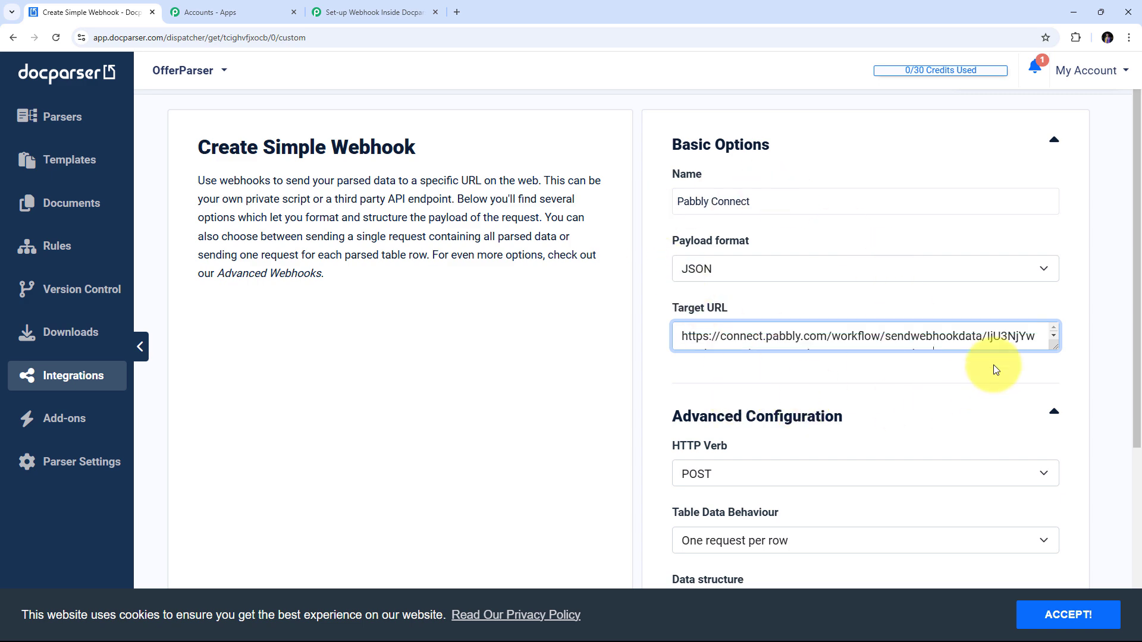
Save the webhook integration and send the last document's parsed data as a test, checking the request's body payload.
scroll(994, 365, "down", 5)
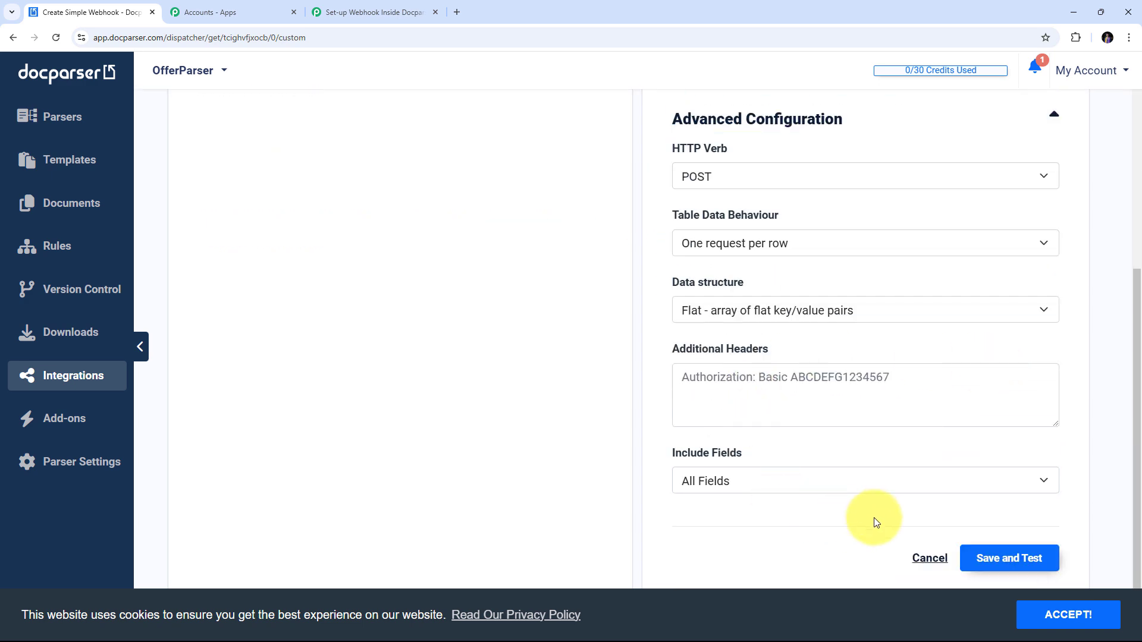
left_click(1002, 560)
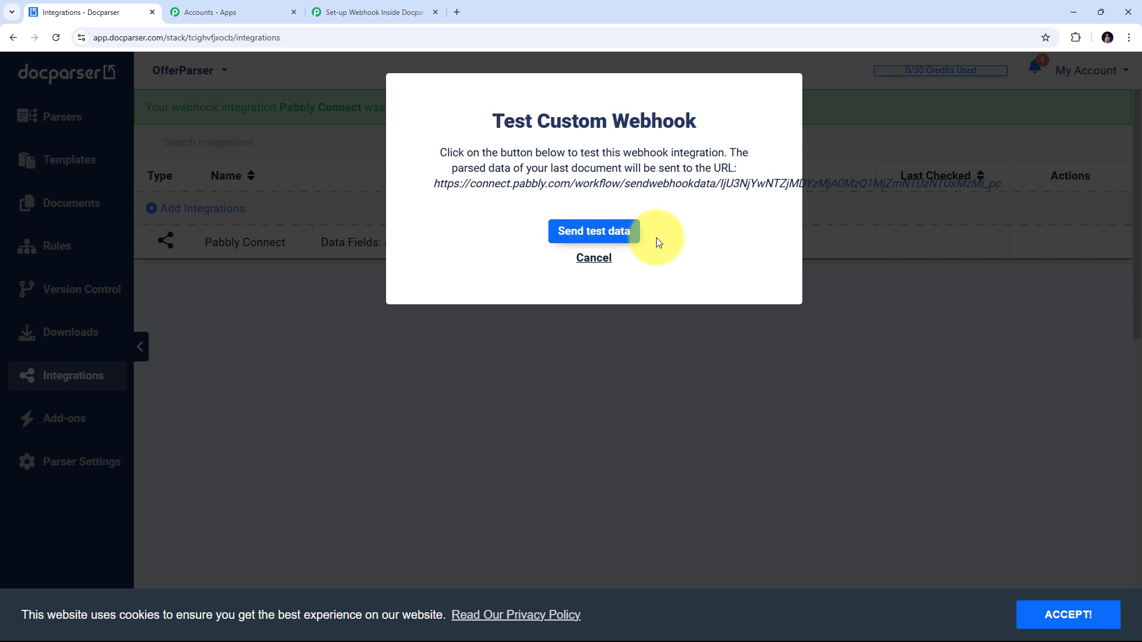
left_click(584, 233)
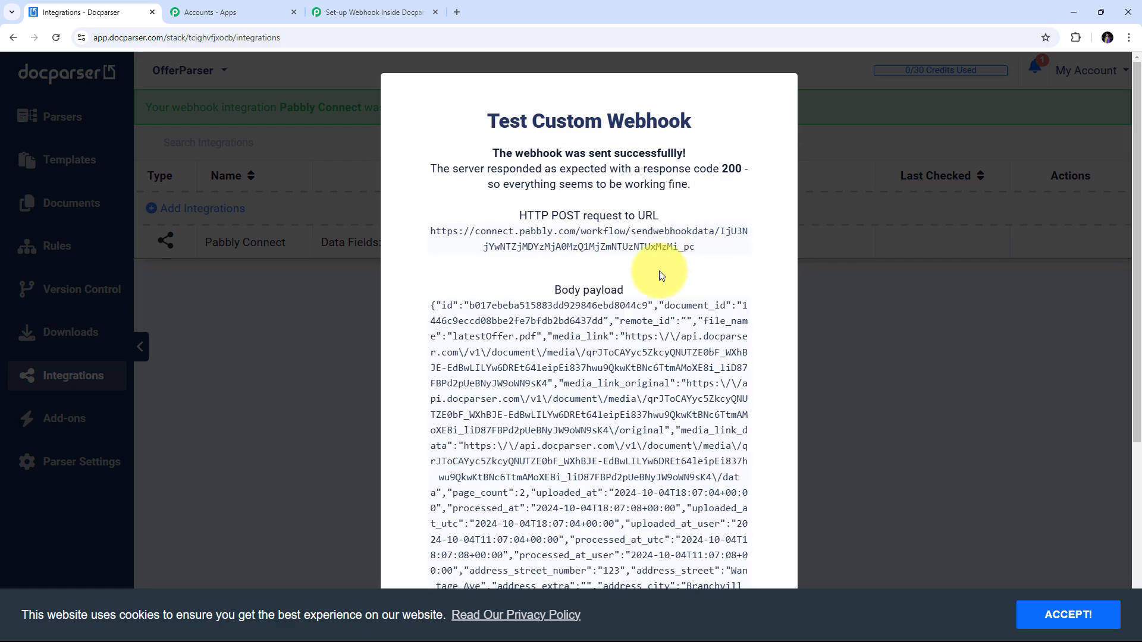
scroll(595, 262, "down", 2)
scroll(569, 251, "down", 3)
scroll(548, 255, "up", 5)
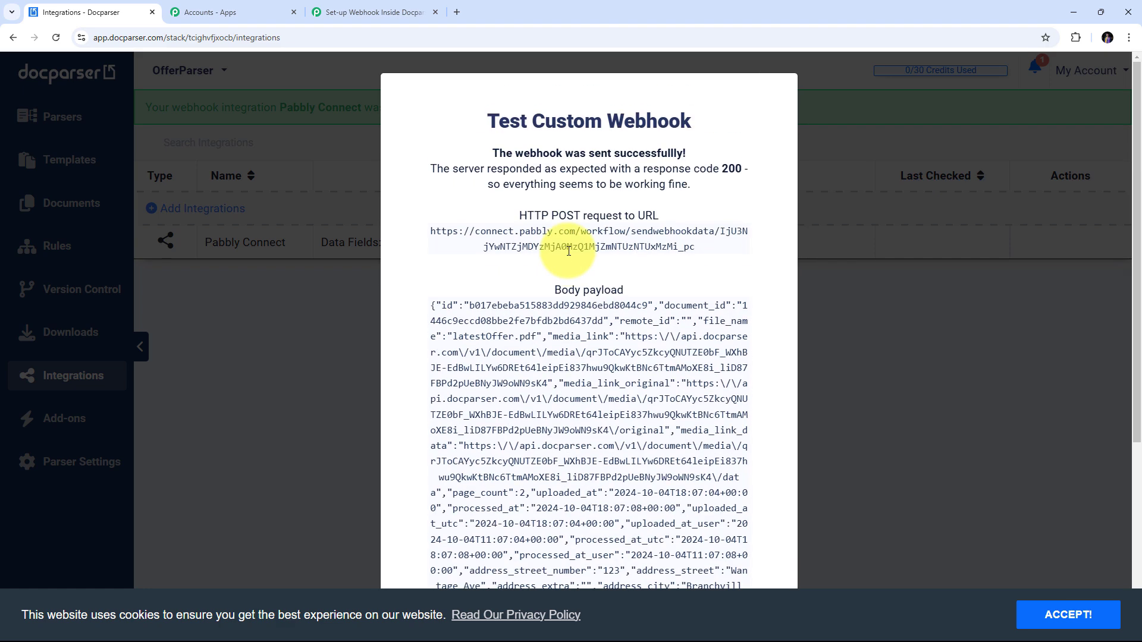
Switch to the Pabbly Connect workflow and examine the received response's upload time, page count and media link fields.
left_click(384, 11)
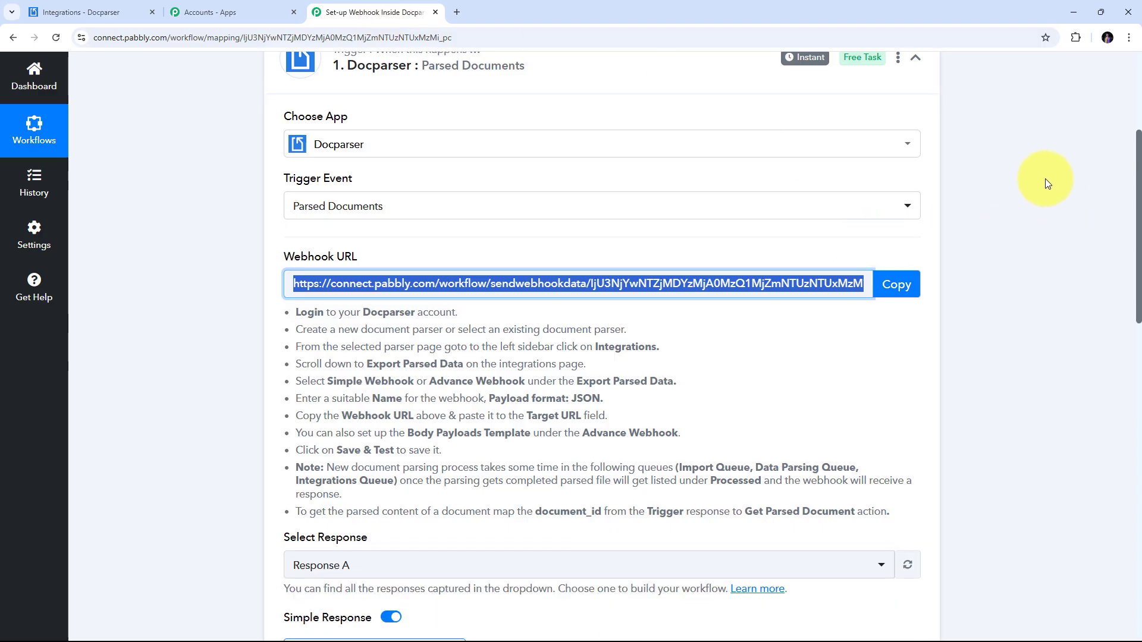
scroll(1045, 179, "down", 5)
scroll(1048, 183, "down", 5)
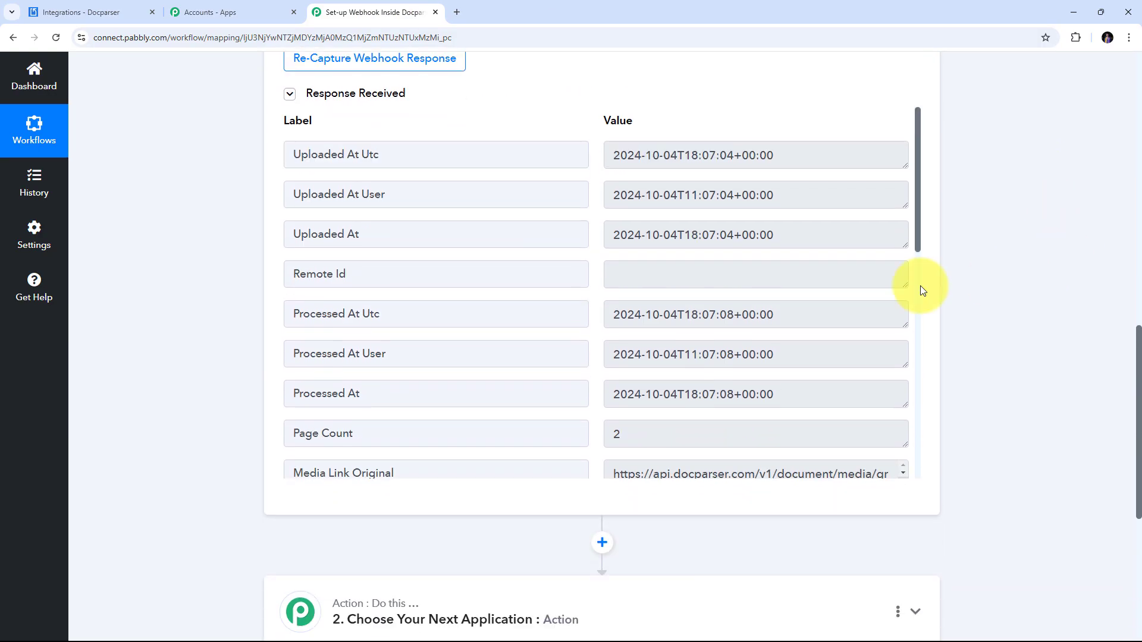
scroll(599, 187, "down", 8)
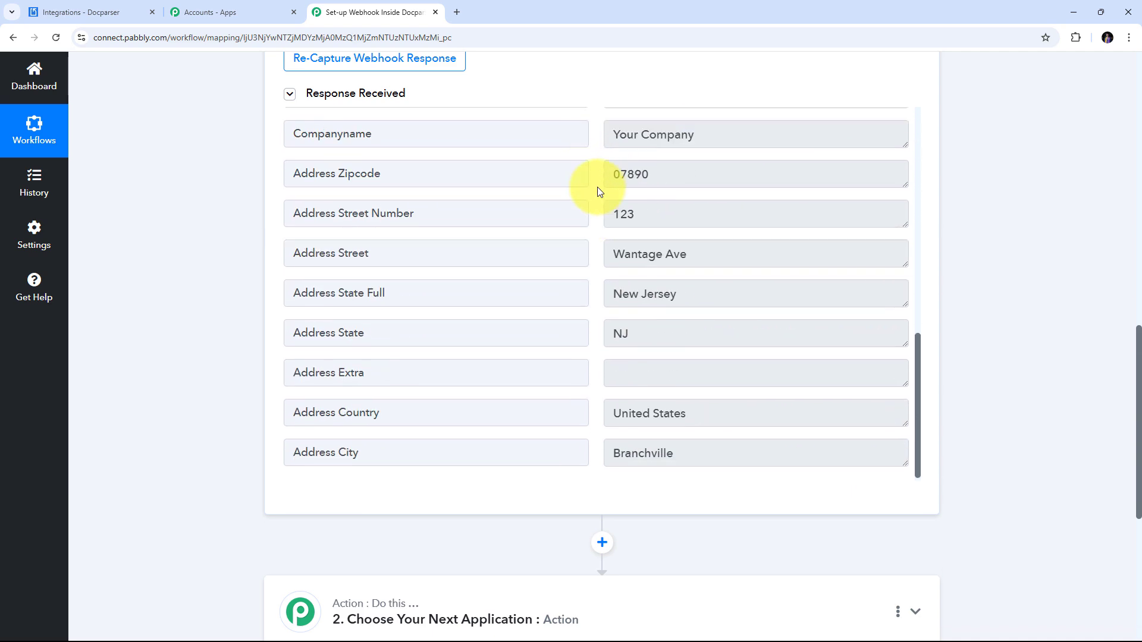
scroll(597, 186, "up", 10)
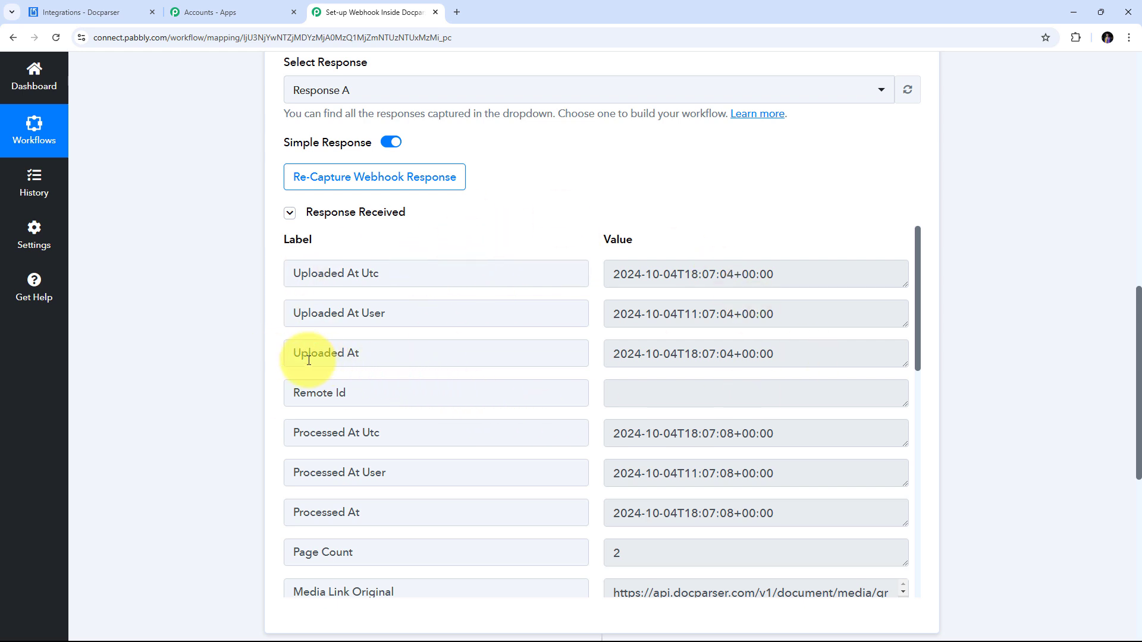
left_click_drag(790, 359, 444, 359)
scroll(565, 298, "down", 3)
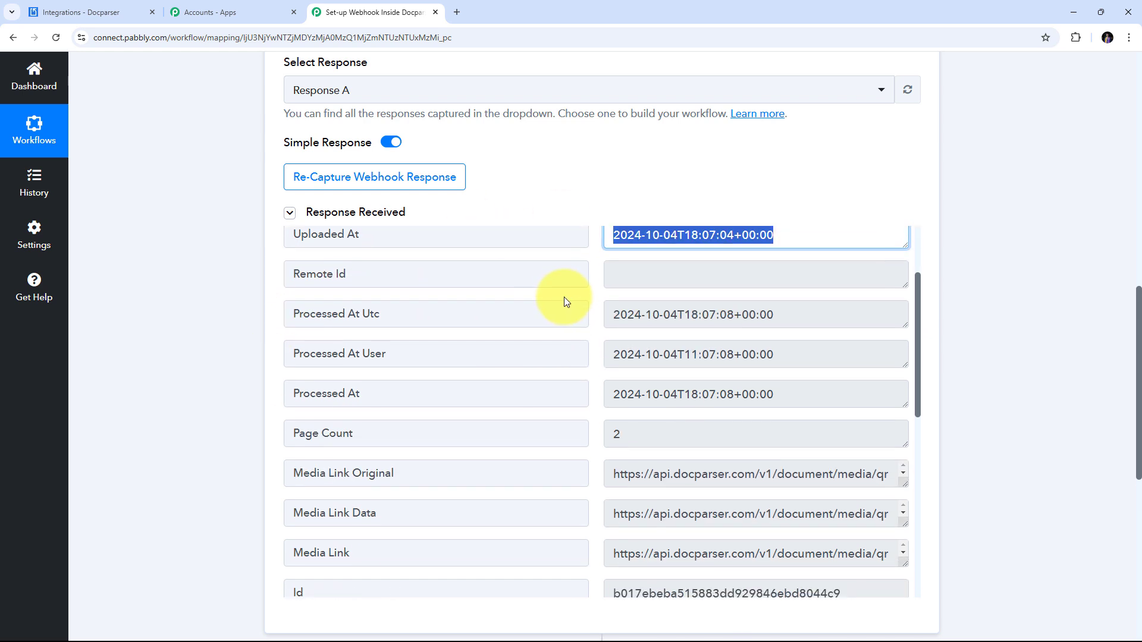
left_click_drag(612, 377, 565, 357)
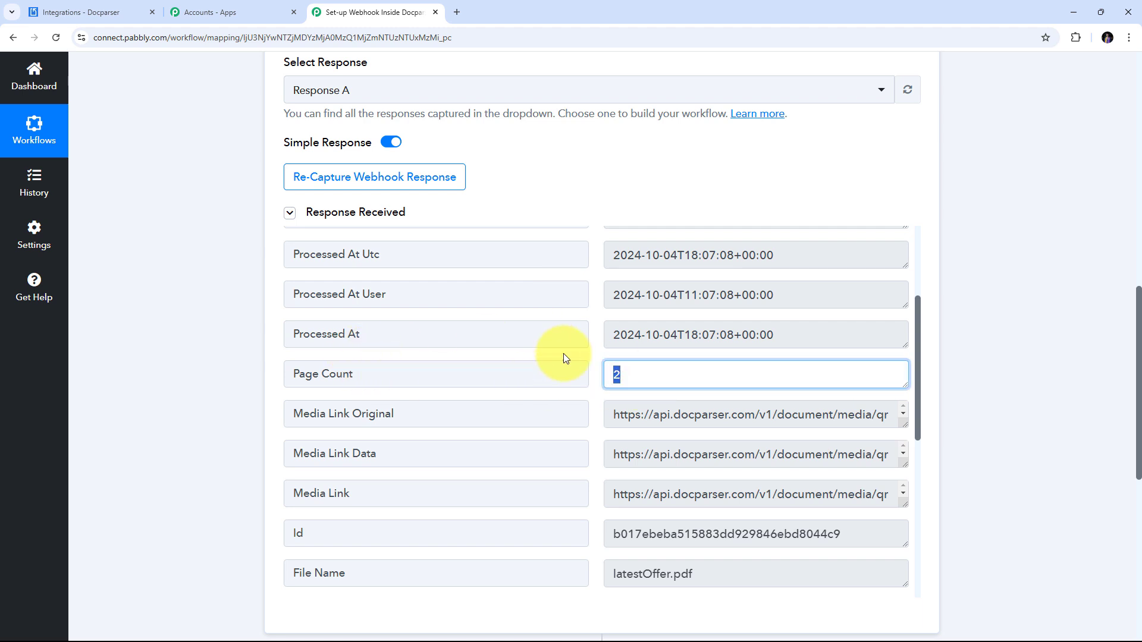
scroll(576, 363, "up", 1)
scroll(524, 363, "up", 2)
scroll(506, 416, "down", 4)
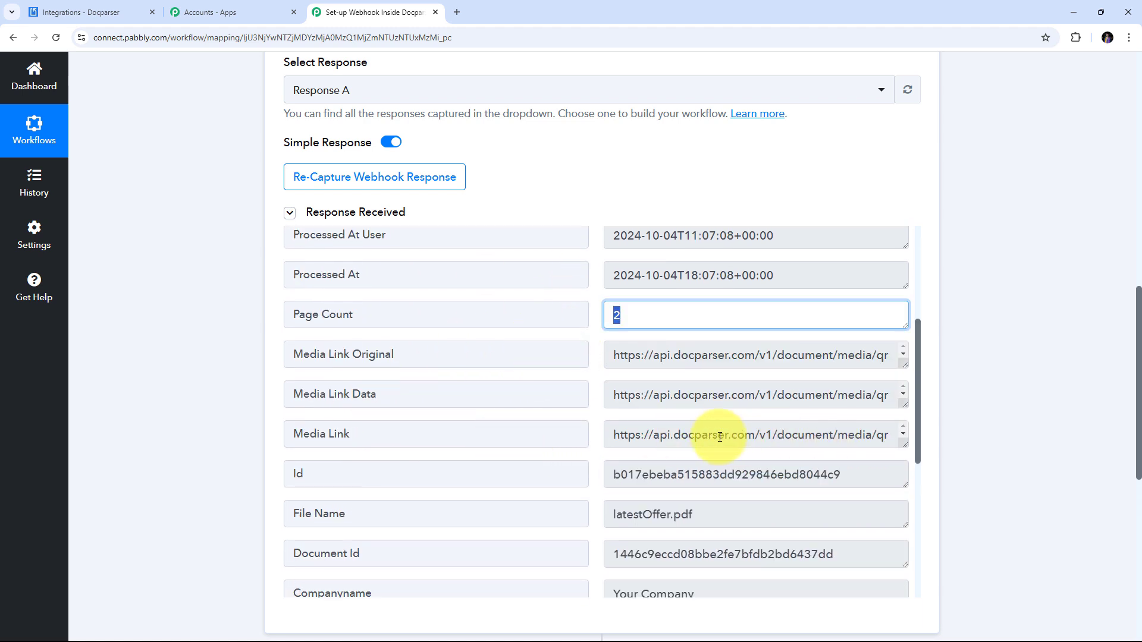
scroll(690, 363, "down", 1)
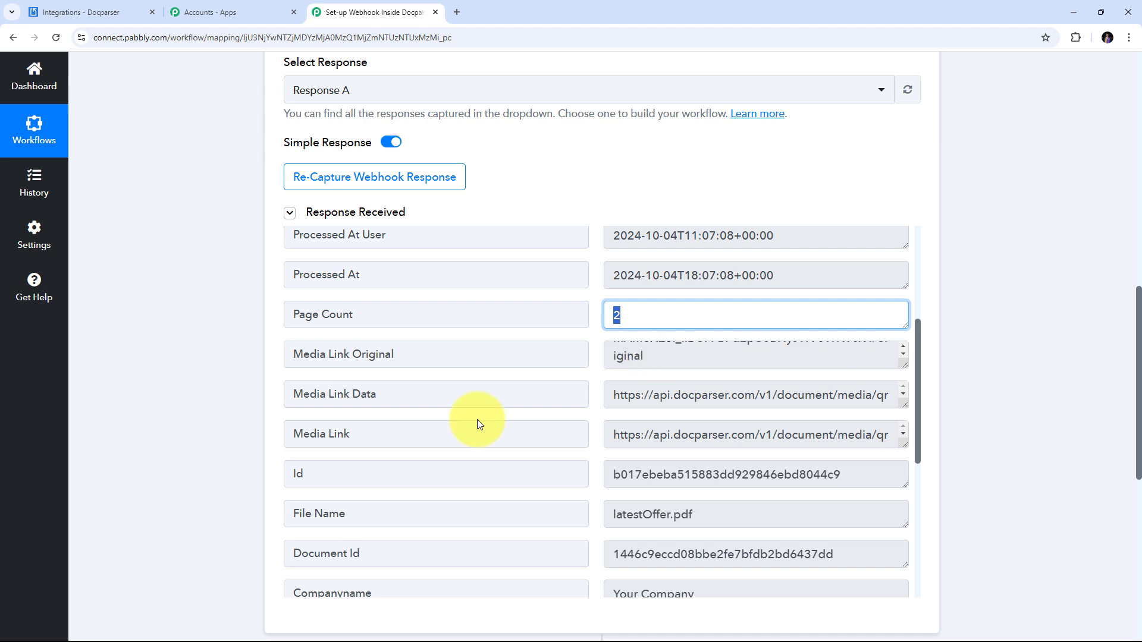
scroll(535, 421, "down", 1)
scroll(581, 422, "down", 5)
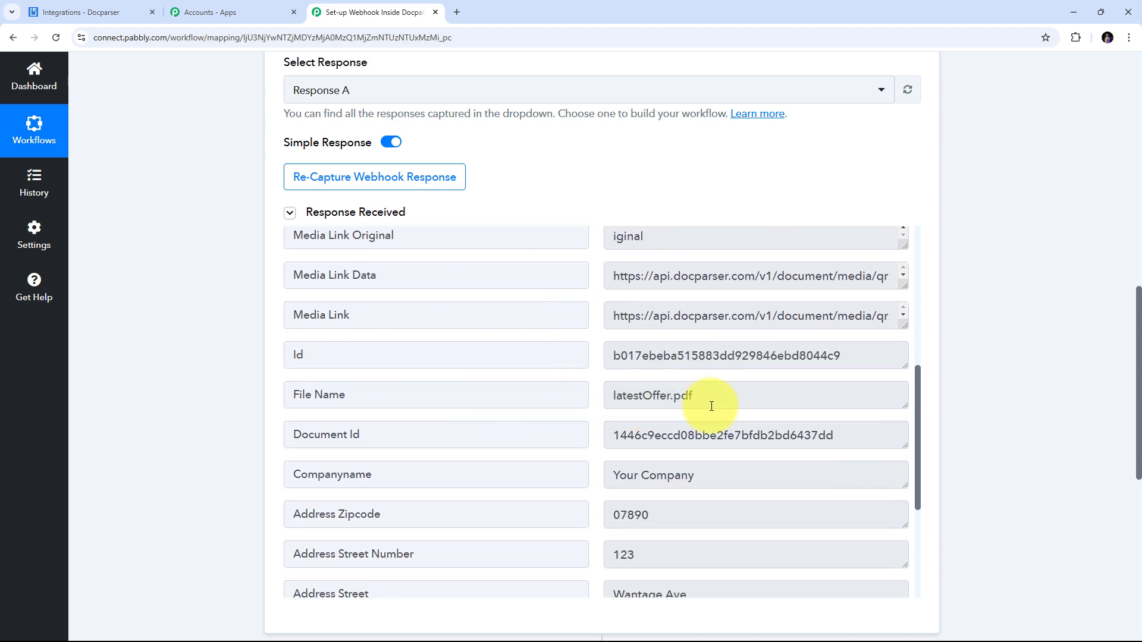
Examine the file name, document ID and company name fields in the received webhook response.
left_click_drag(755, 406, 526, 406)
scroll(740, 398, "down", 2)
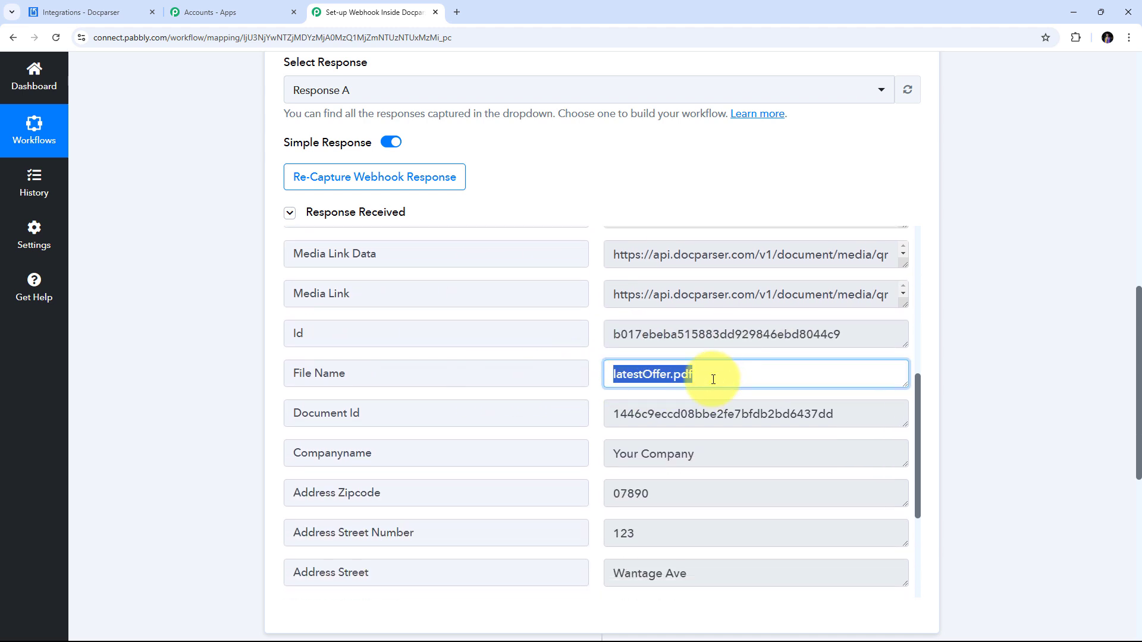
left_click_drag(868, 376, 347, 381)
left_click_drag(714, 416, 580, 408)
scroll(580, 407, "down", 3)
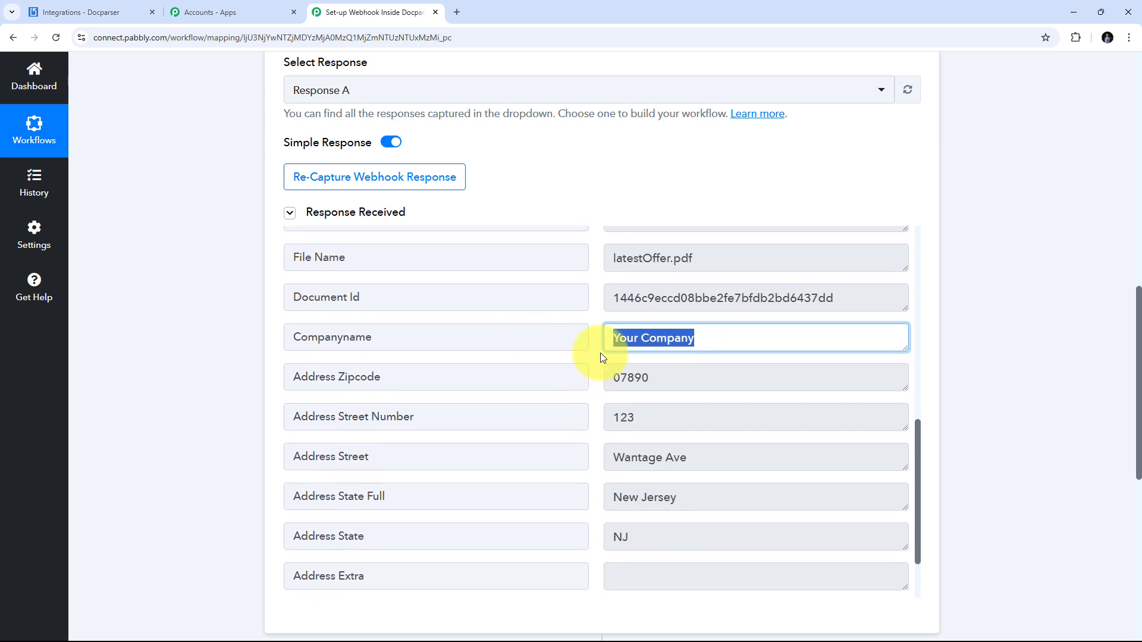
scroll(601, 372, "up", 1)
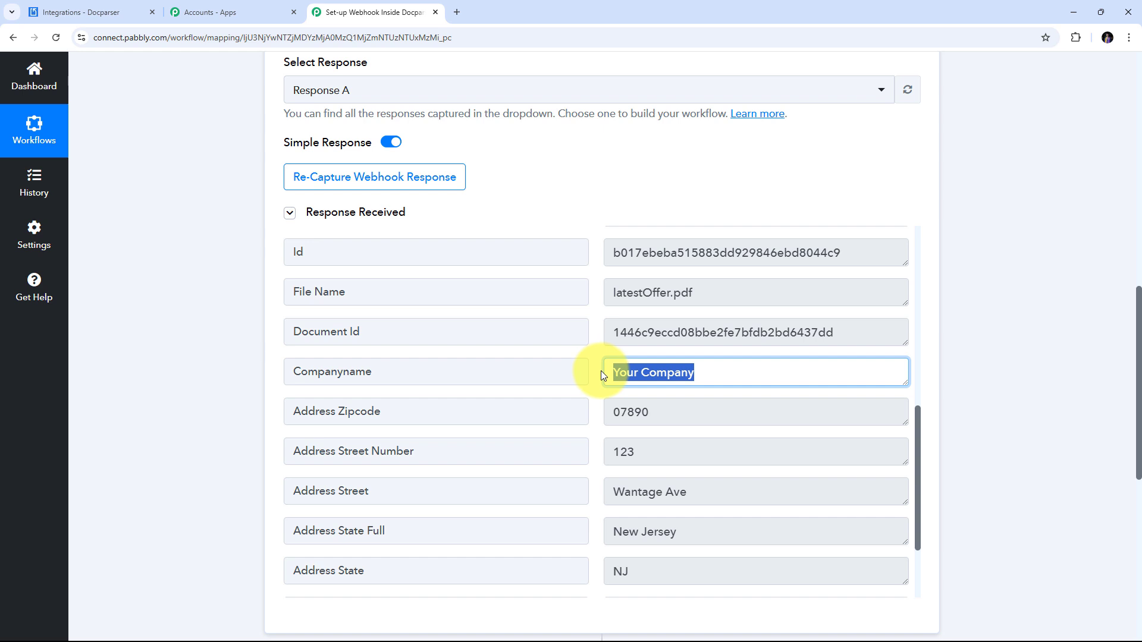
scroll(590, 375, "down", 2)
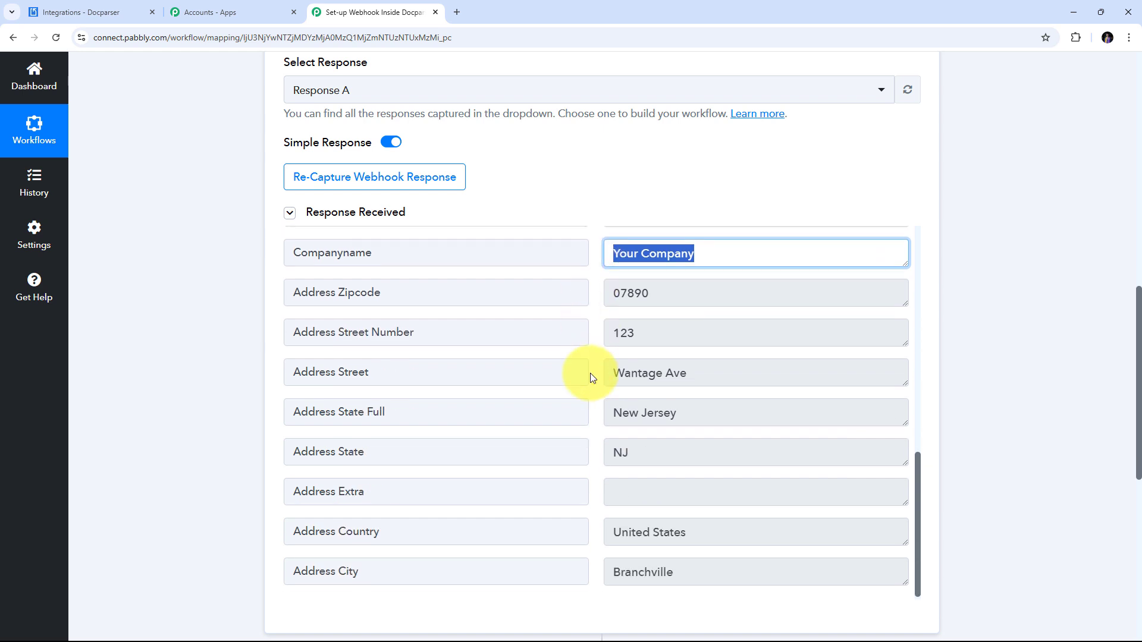
Examine the response's parsed address fields: zipcode, street number, street, full and abbreviated state, country and city.
left_click_drag(666, 294, 387, 351)
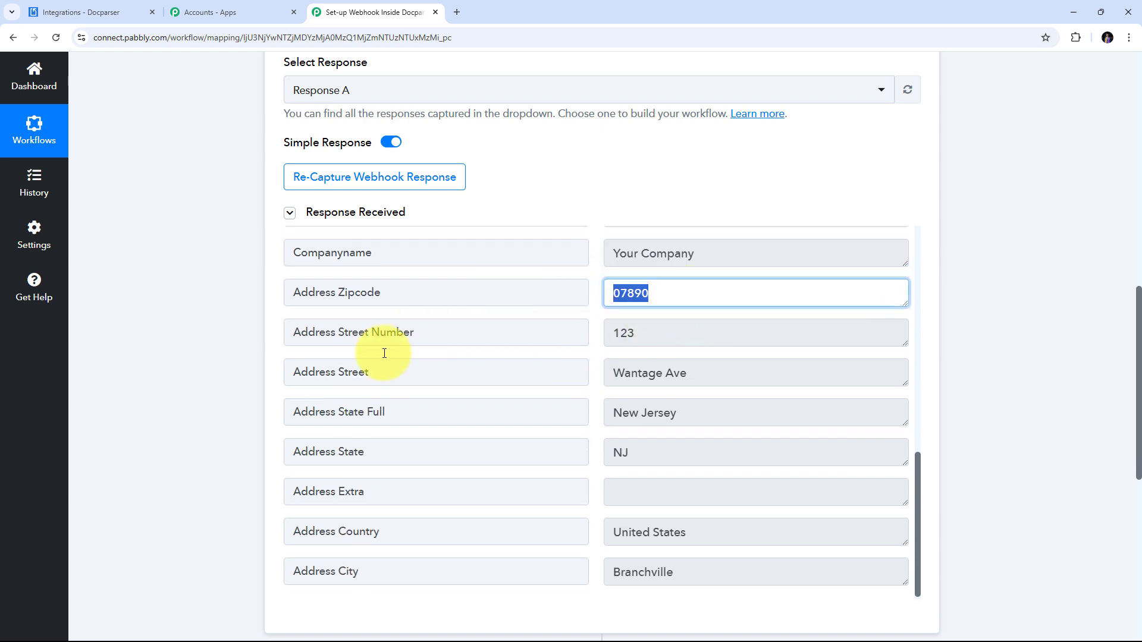
left_click_drag(683, 326, 427, 332)
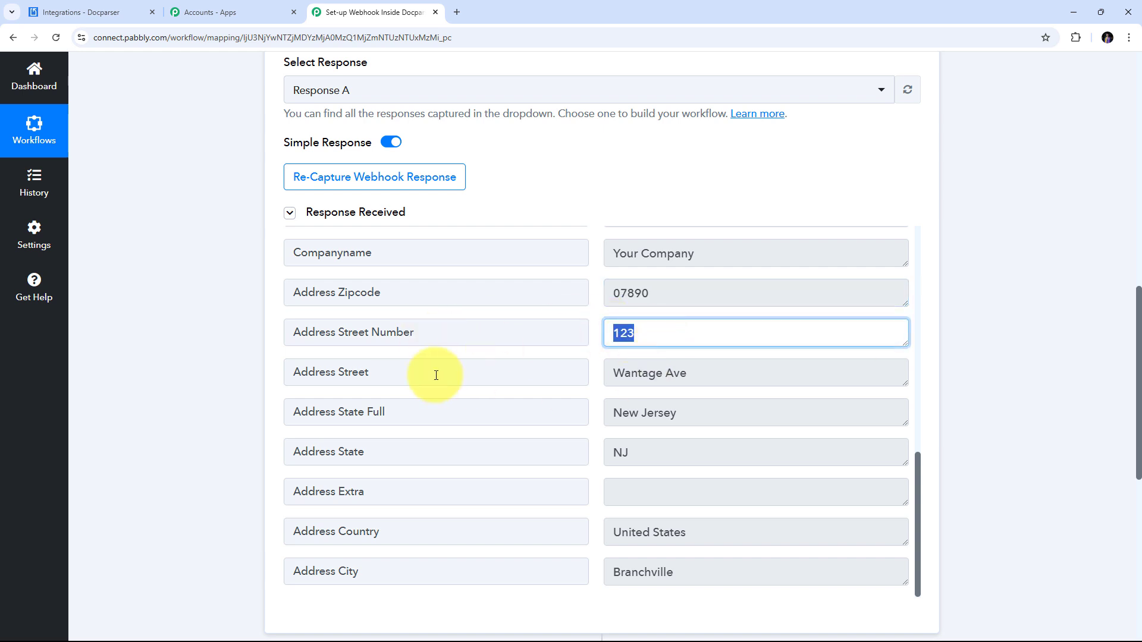
left_click_drag(689, 373, 556, 382)
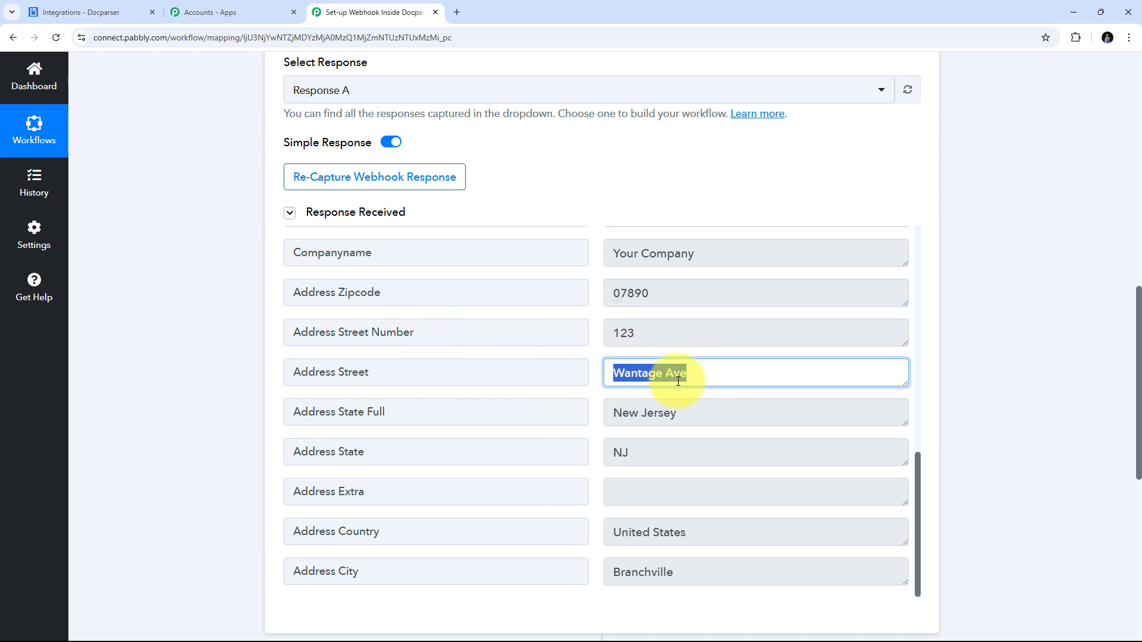
scroll(635, 339, "down", 3)
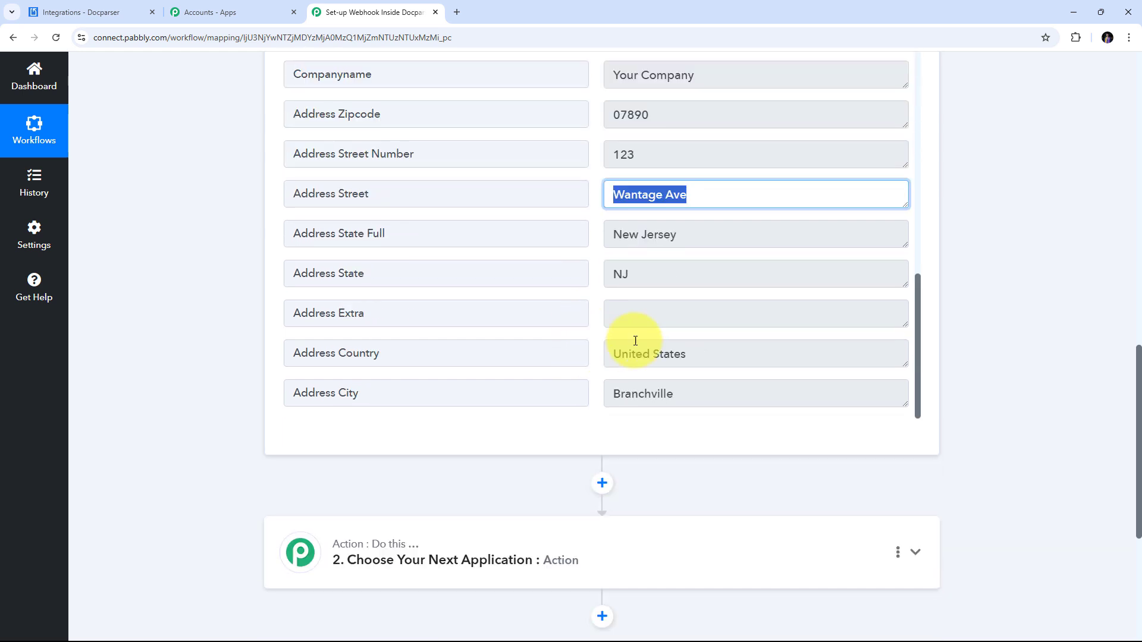
left_click_drag(709, 235, 452, 277)
left_click_drag(663, 273, 492, 280)
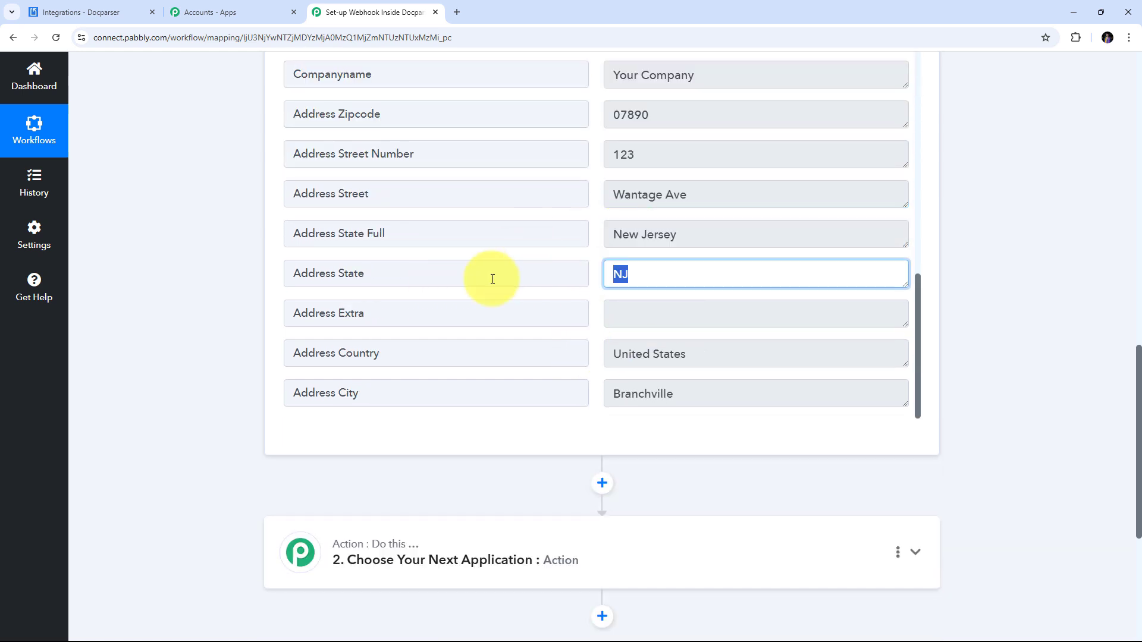
left_click_drag(729, 357, 543, 360)
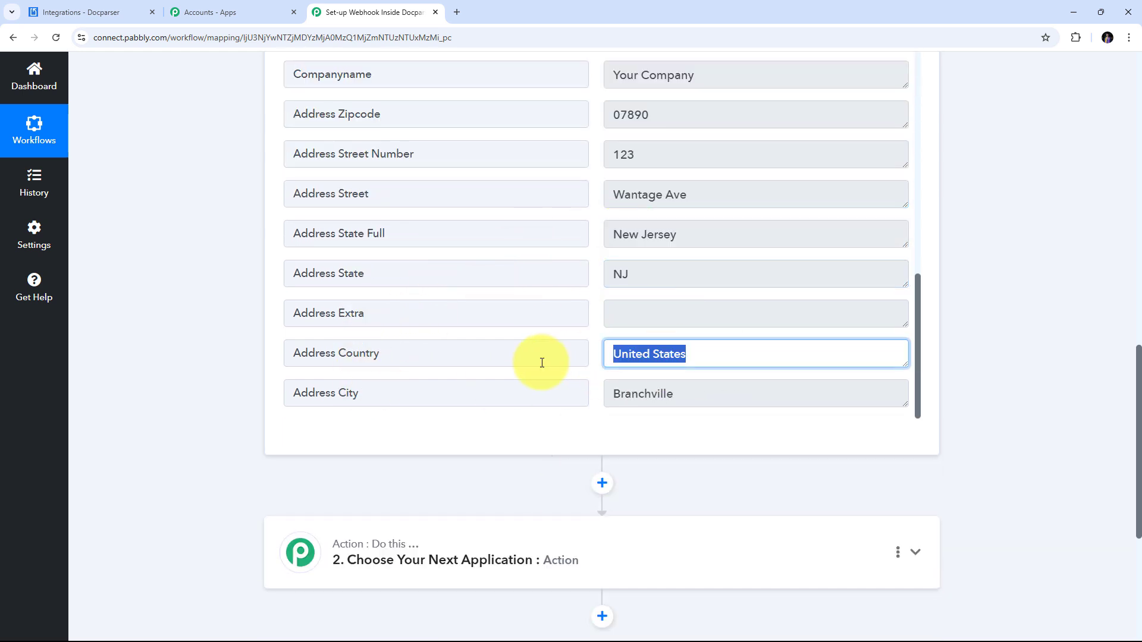
left_click_drag(714, 397, 544, 395)
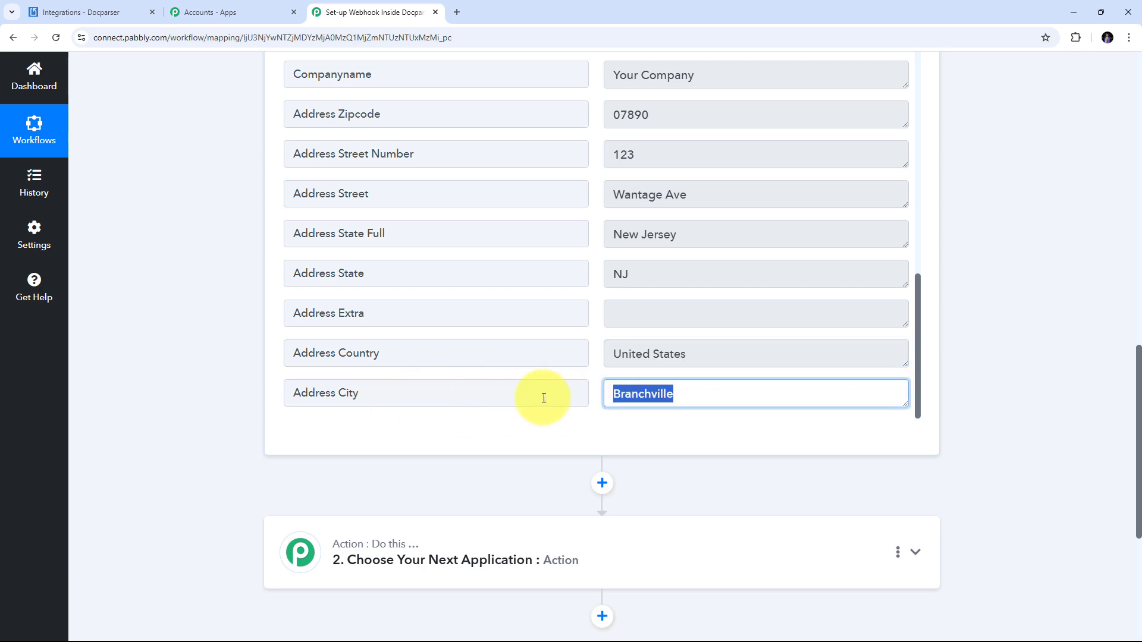
Review the complete list of received response labels and values from the upload times through the address city.
scroll(594, 416, "up", 10)
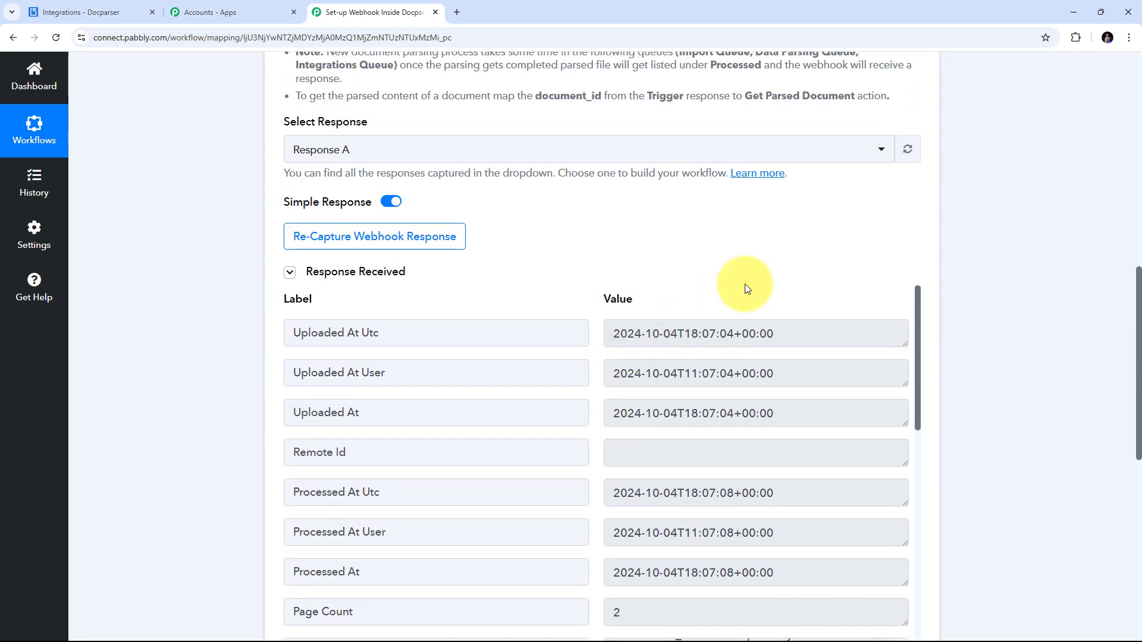
scroll(740, 349, "down", 3)
scroll(591, 369, "up", 3)
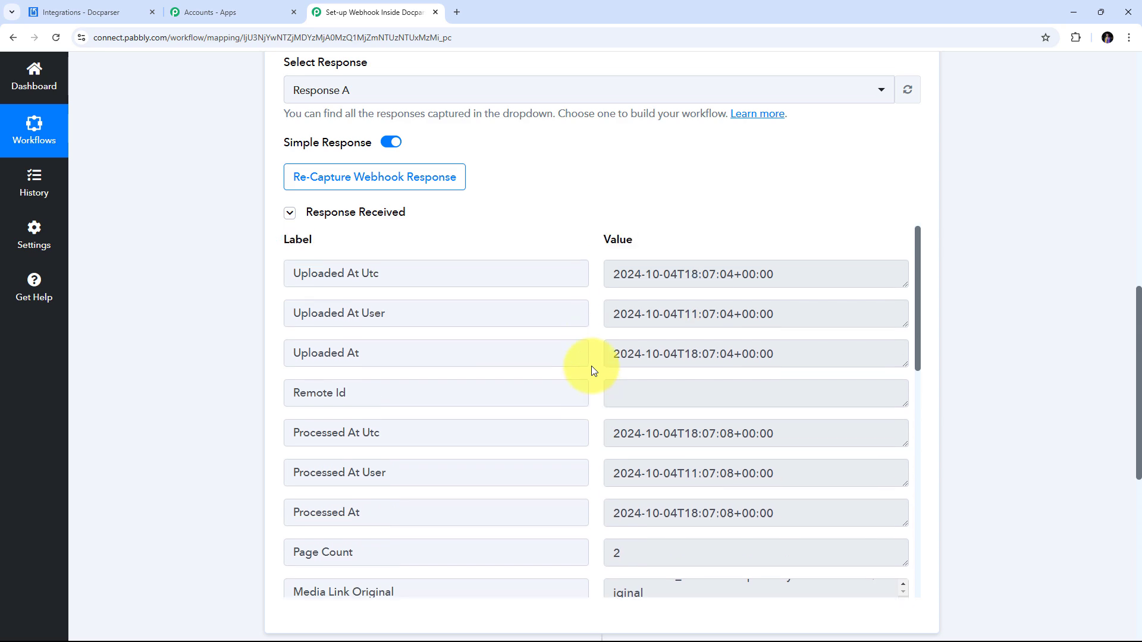
scroll(592, 369, "down", 10)
scroll(592, 371, "down", 3)
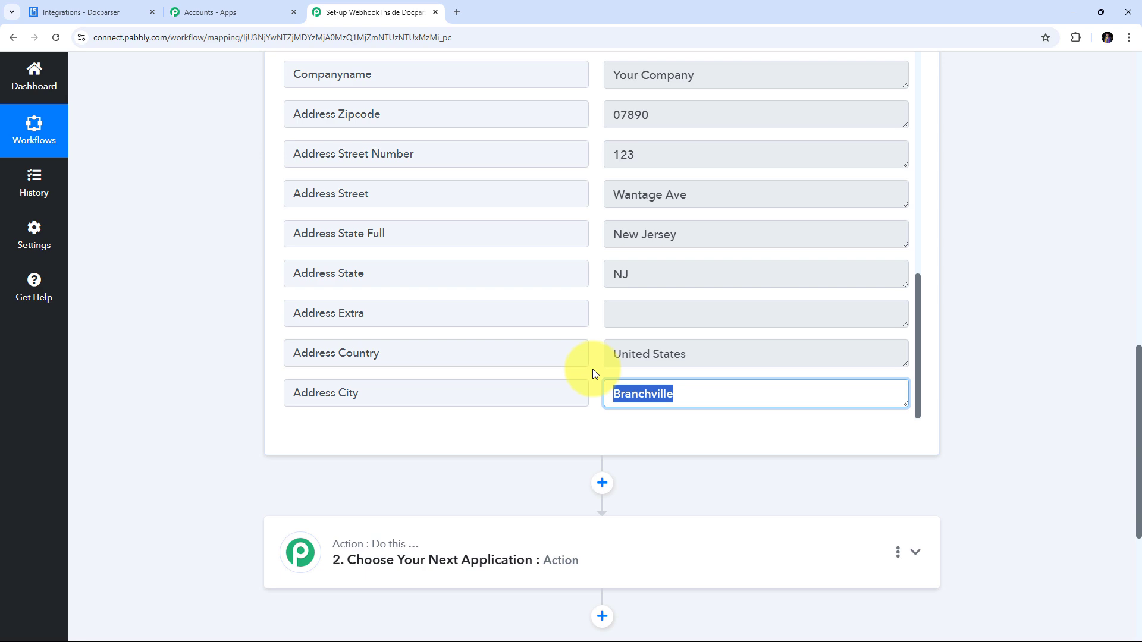
Collapse the Docparser Parsed Documents trigger step in the workflow.
scroll(593, 370, "up", 4)
scroll(1021, 273, "up", 4)
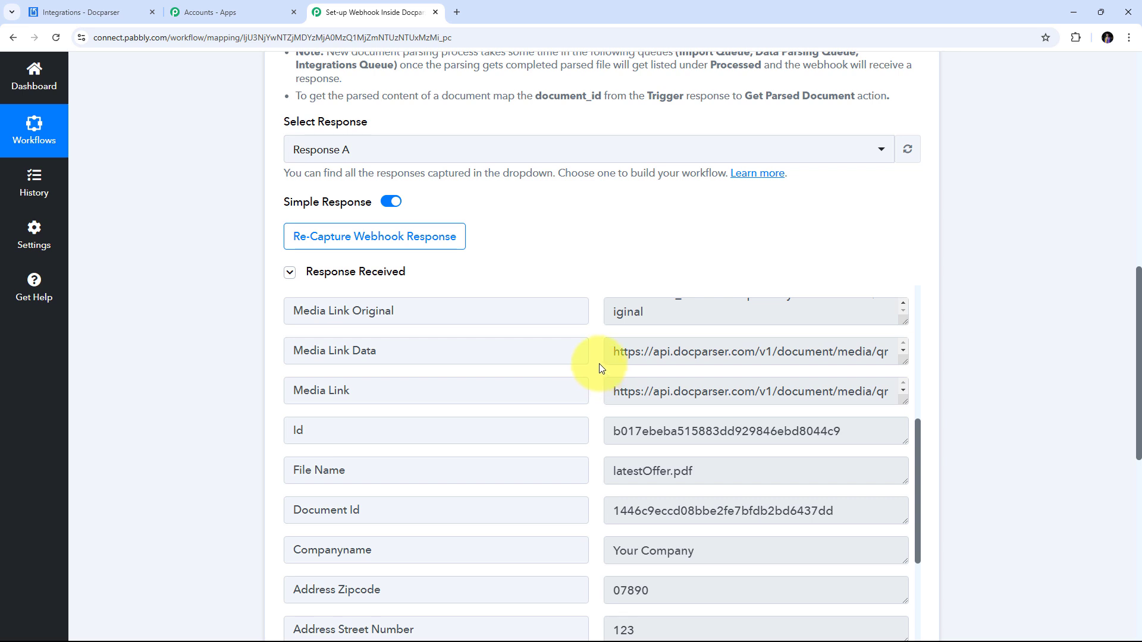
scroll(598, 363, "up", 5)
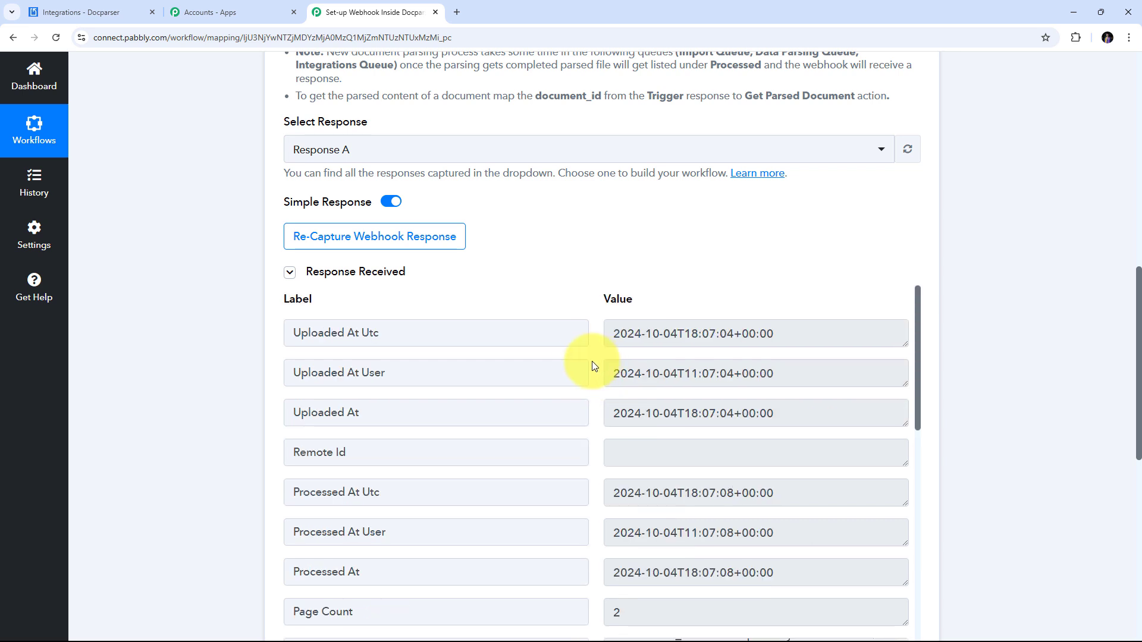
scroll(593, 362, "up", 10)
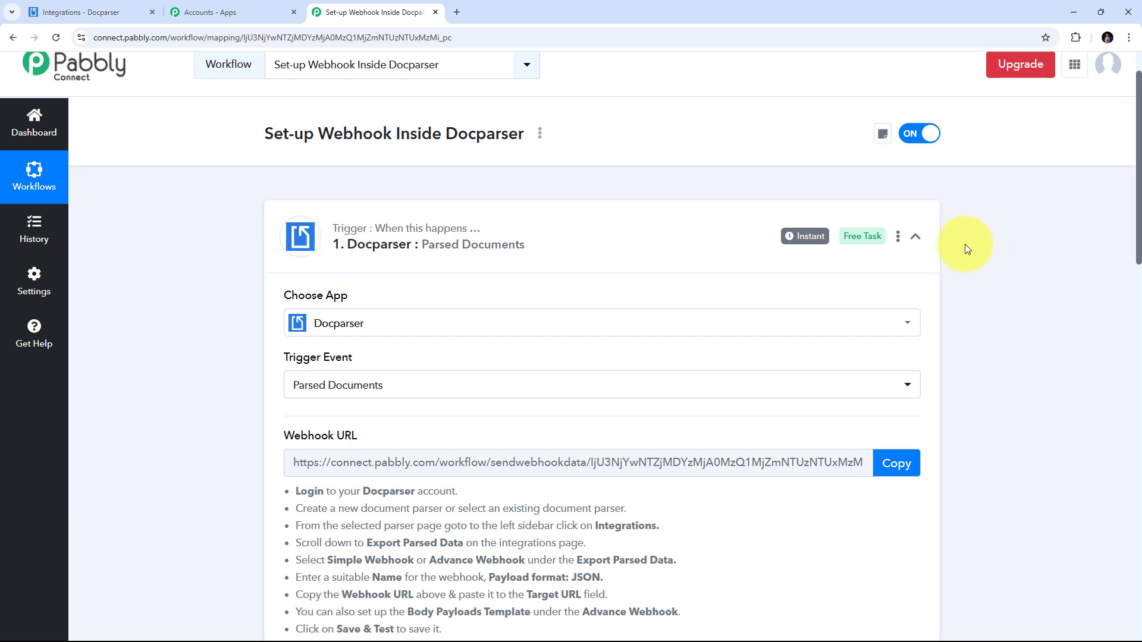
left_click(922, 240)
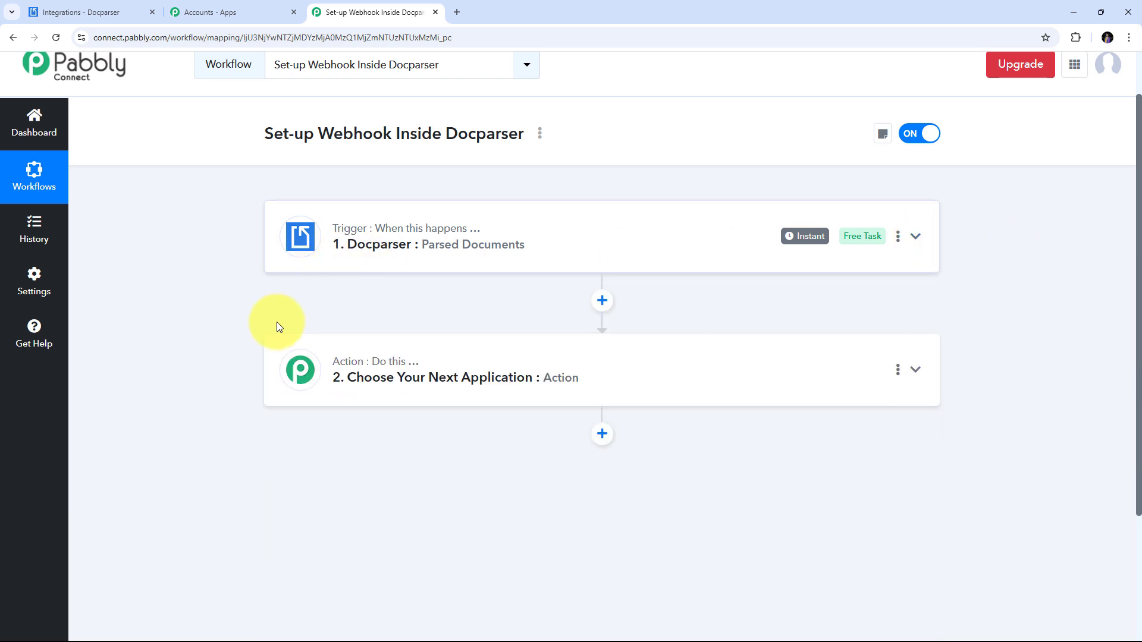